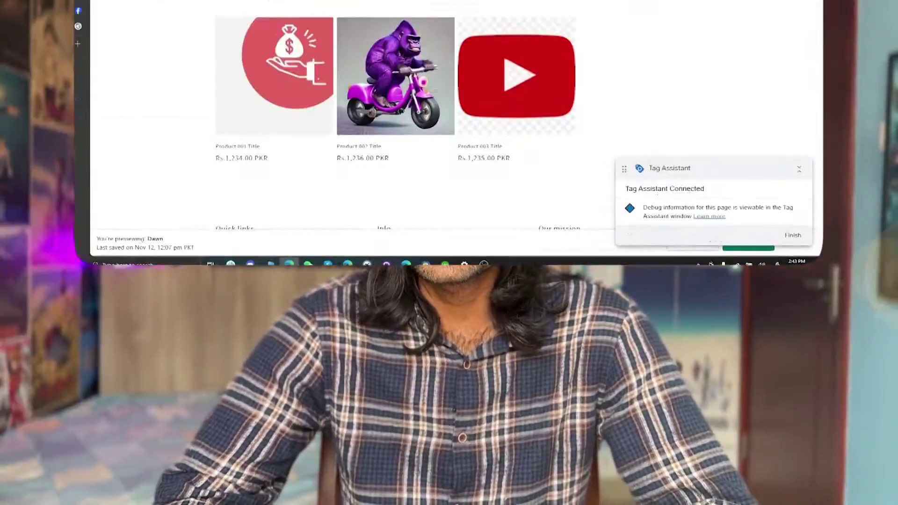
left_click(641, 39)
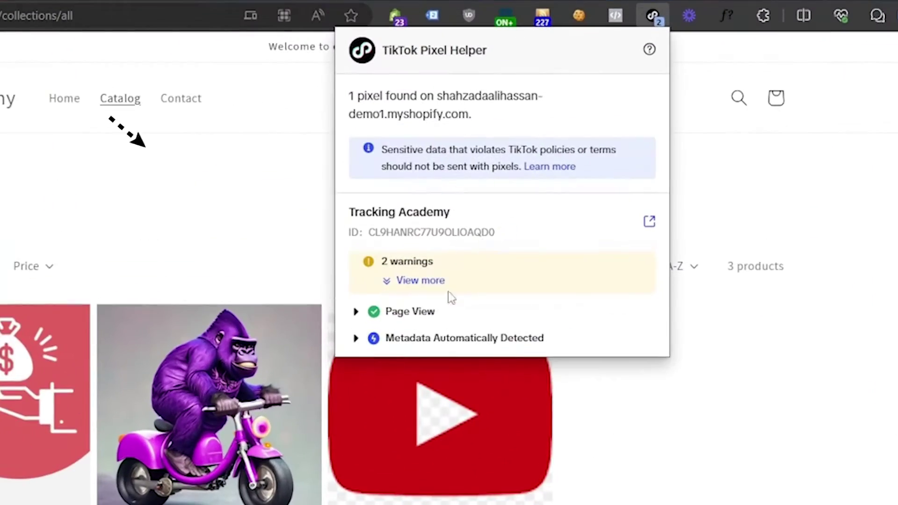
left_click(452, 270)
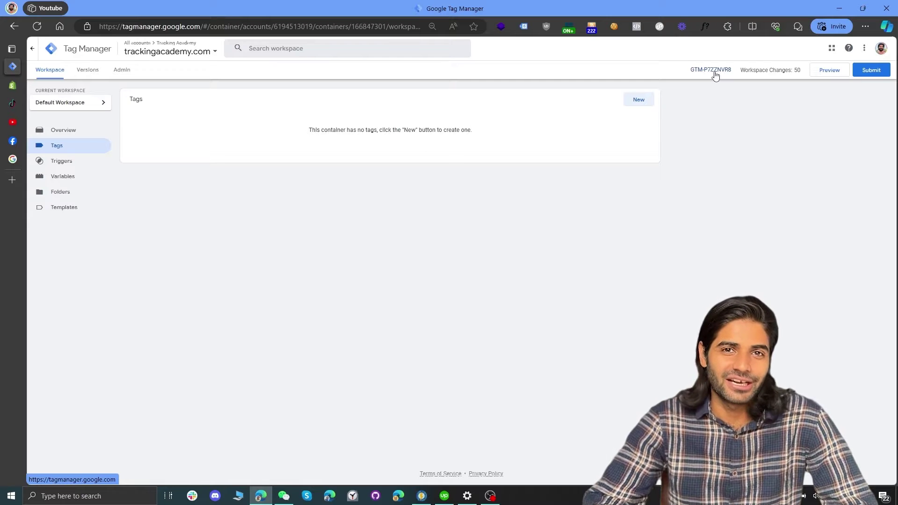
Step: Copy the container's Google Tag Manager head snippet and open theme.liquid in the Dawn theme's code editor in Shopify
left_click(714, 71)
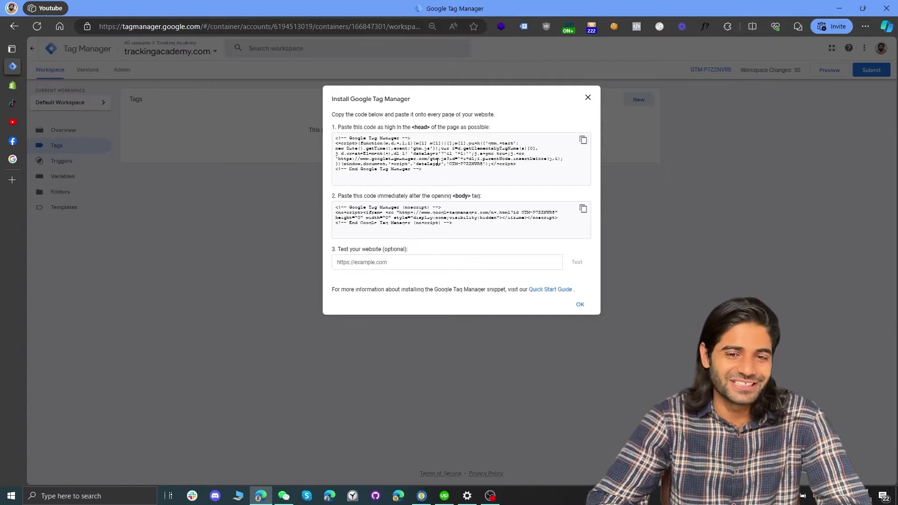
left_click(583, 140)
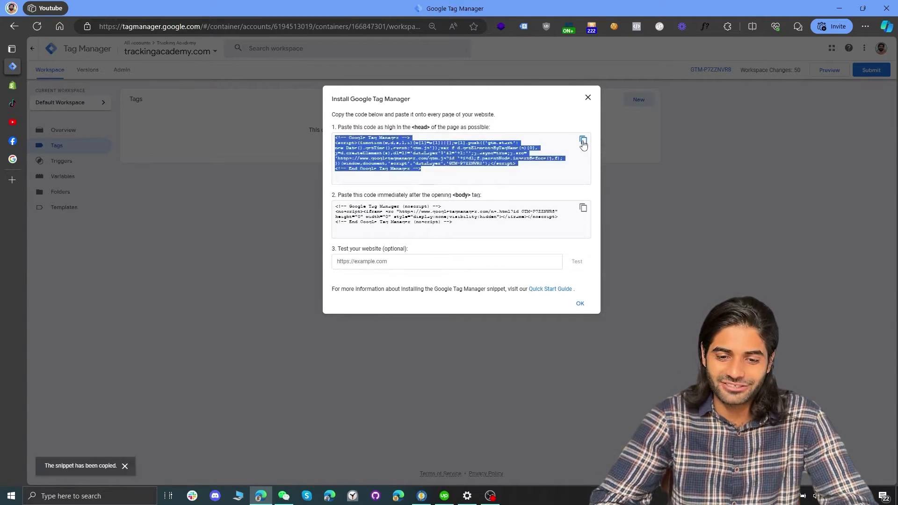
left_click(13, 85)
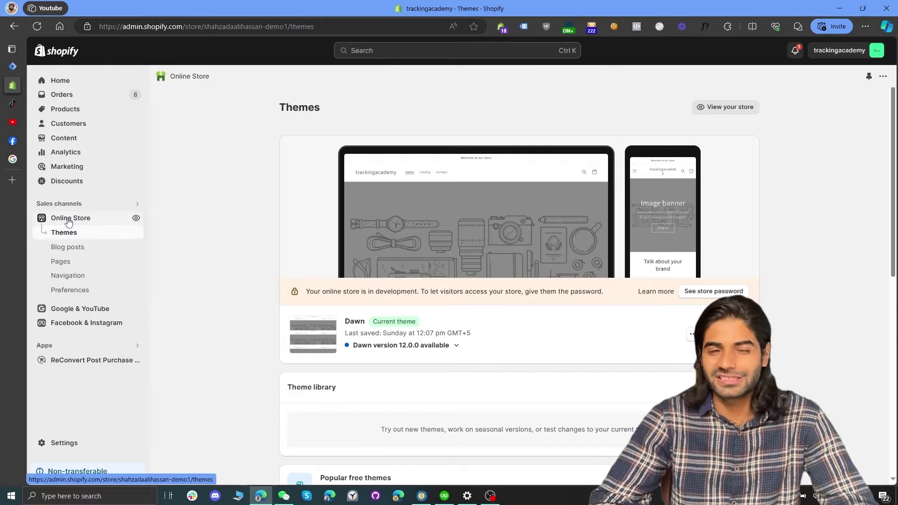
left_click(690, 337)
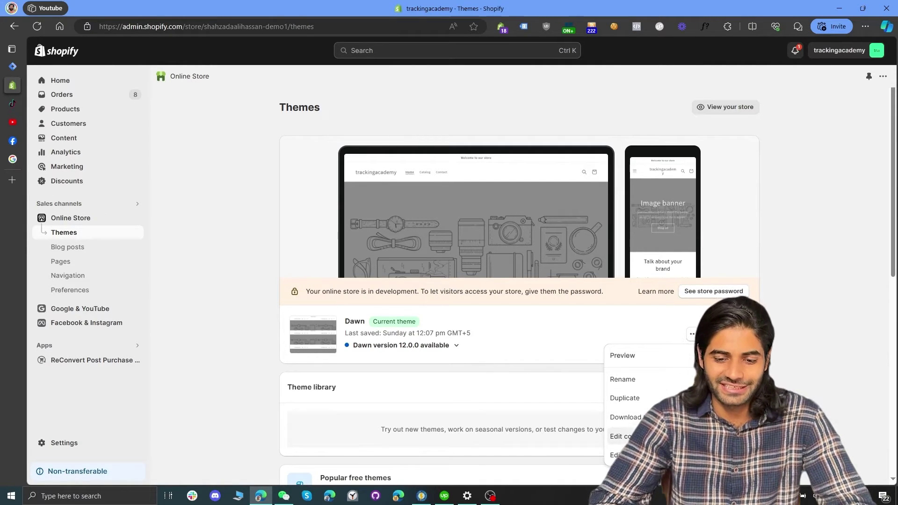
left_click(622, 436)
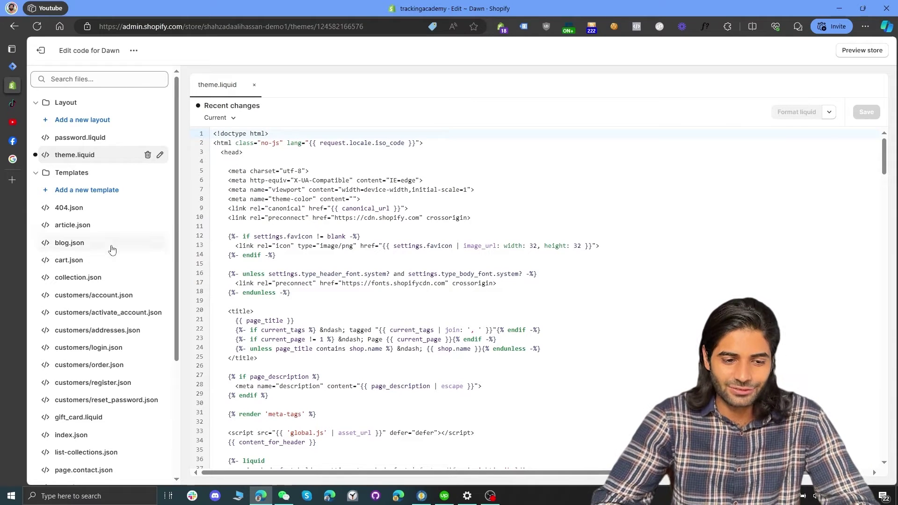
left_click(61, 157)
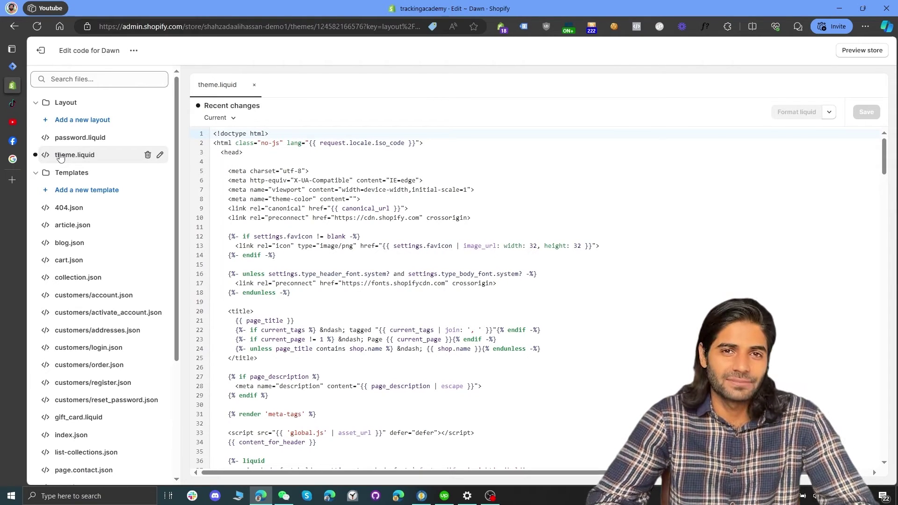
Step: Insert the copied Google Tag Manager script on new lines just below the opening <head> tag of theme.liquid
left_click(323, 161)
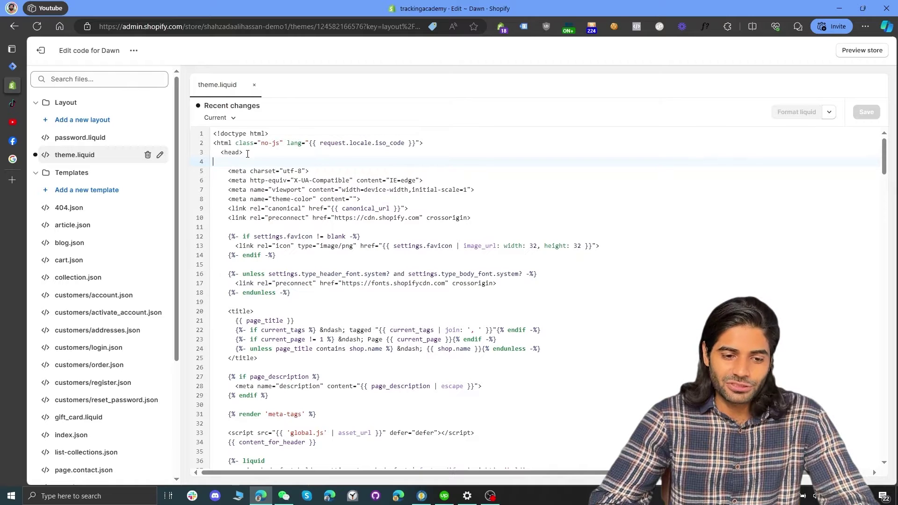
left_click_drag(247, 155, 211, 159)
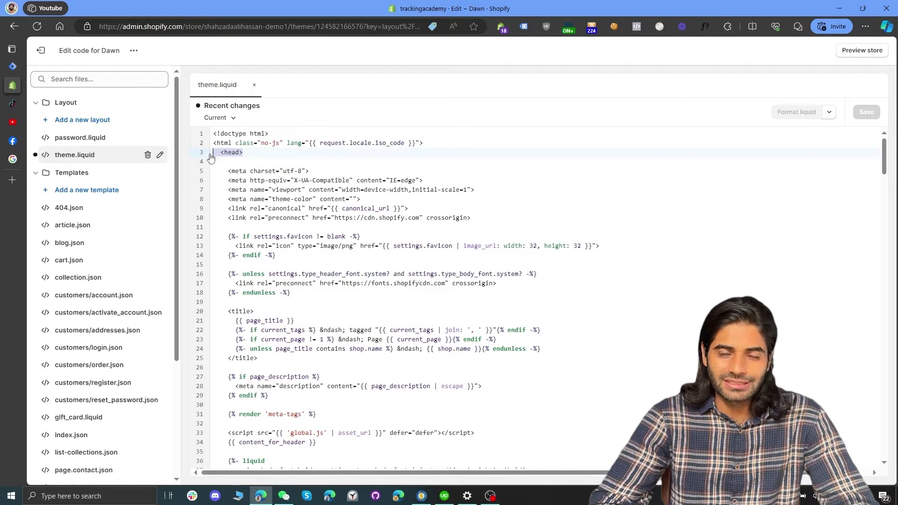
left_click(235, 169)
key("Return")
key("Return")
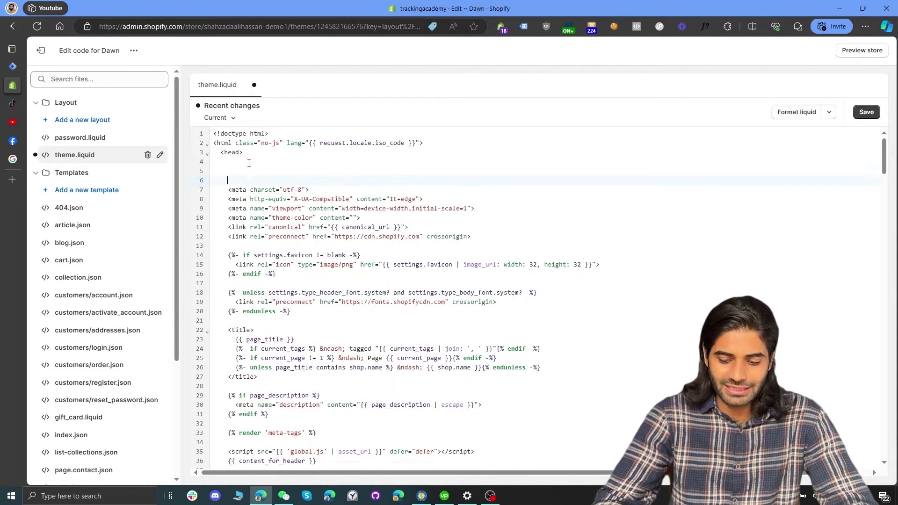
key("ctrl+v")
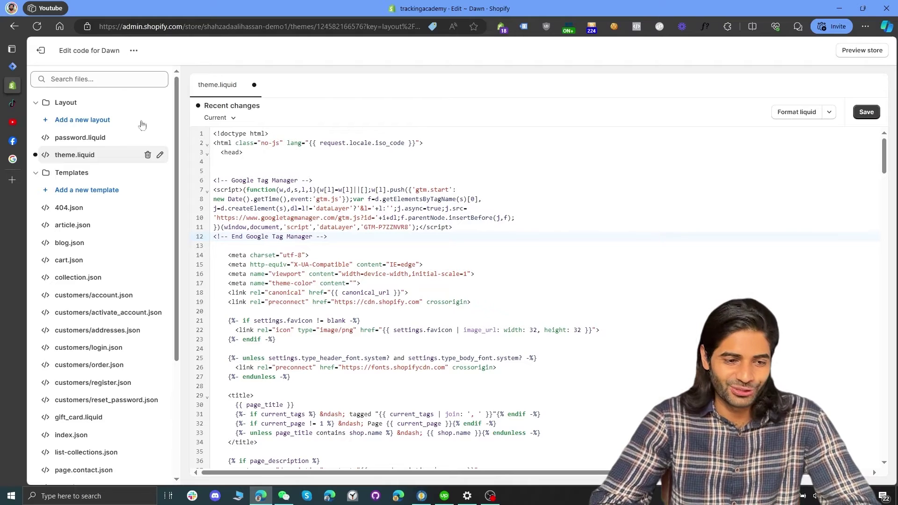
Step: Copy the noscript body snippet from Google Tag Manager and search theme.liquid in Shopify for "<body"
left_click(12, 66)
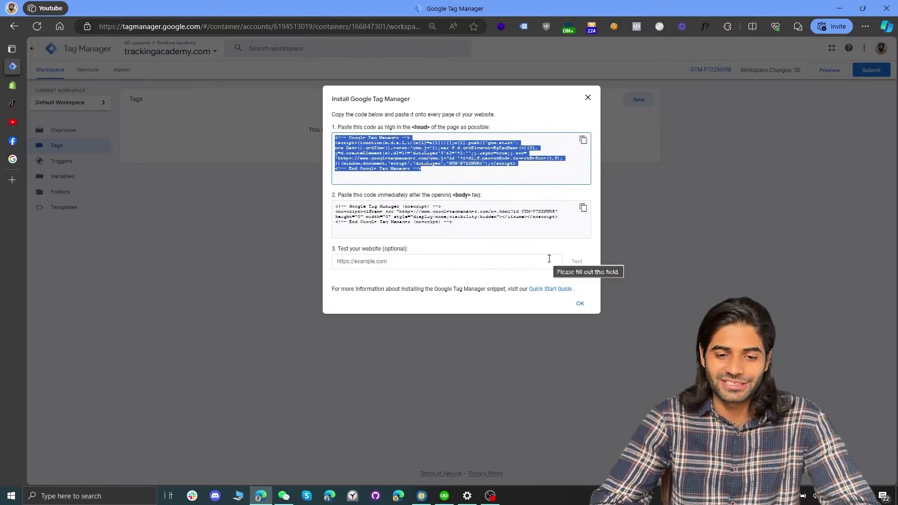
left_click(583, 209)
left_click(18, 87)
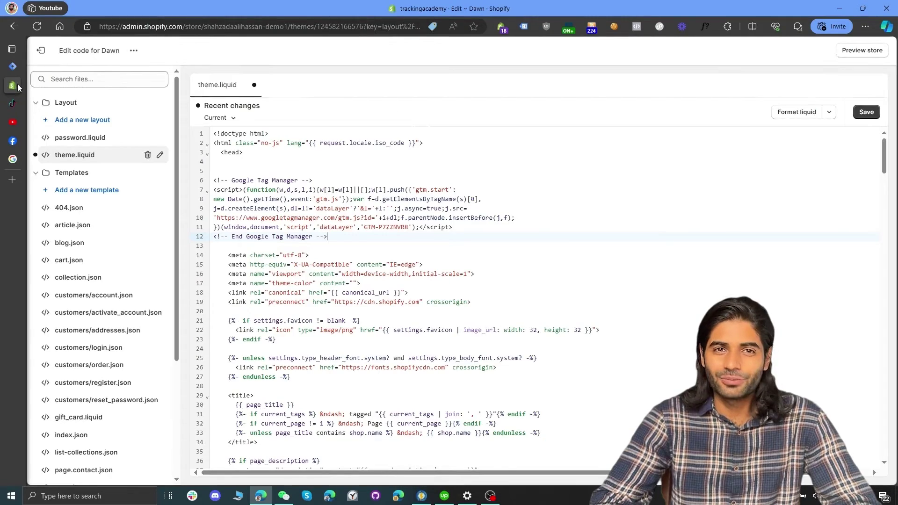
left_click(465, 282)
key("ctrl+f")
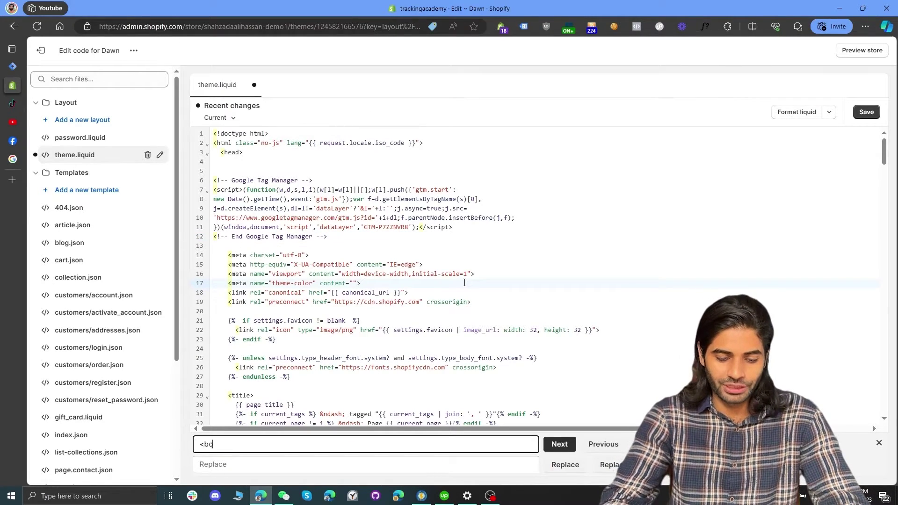
key("Return")
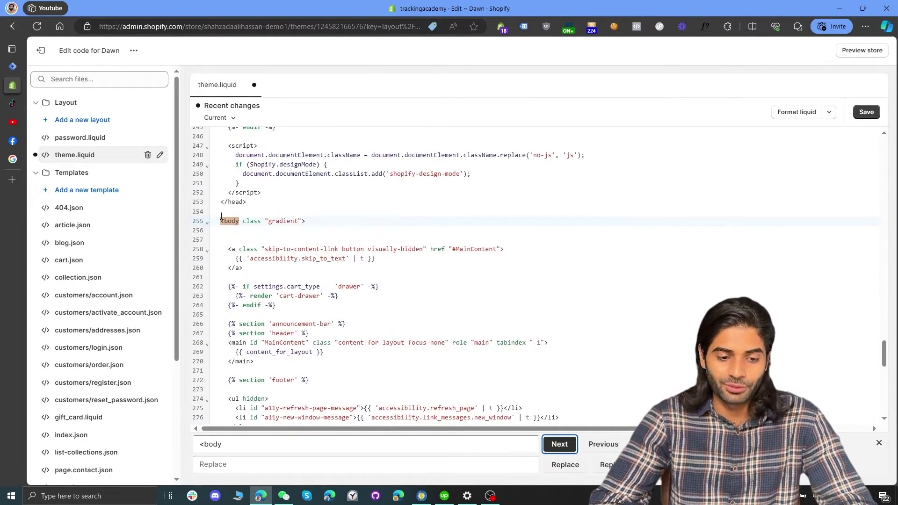
Step: Insert the Google Tag Manager noscript snippet on new lines directly after the opening <body> tag
left_click(234, 231)
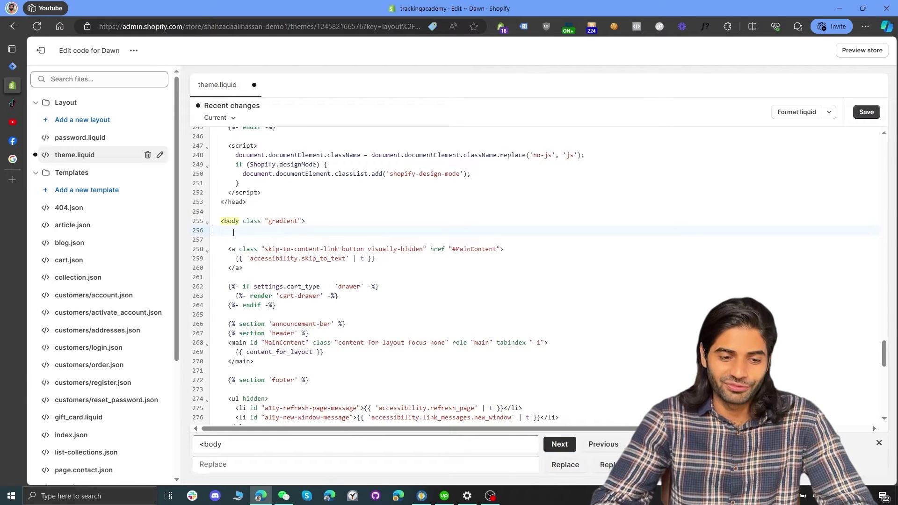
key("Escape")
key("Return")
key("Return")
key("Return")
key("ctrl+v")
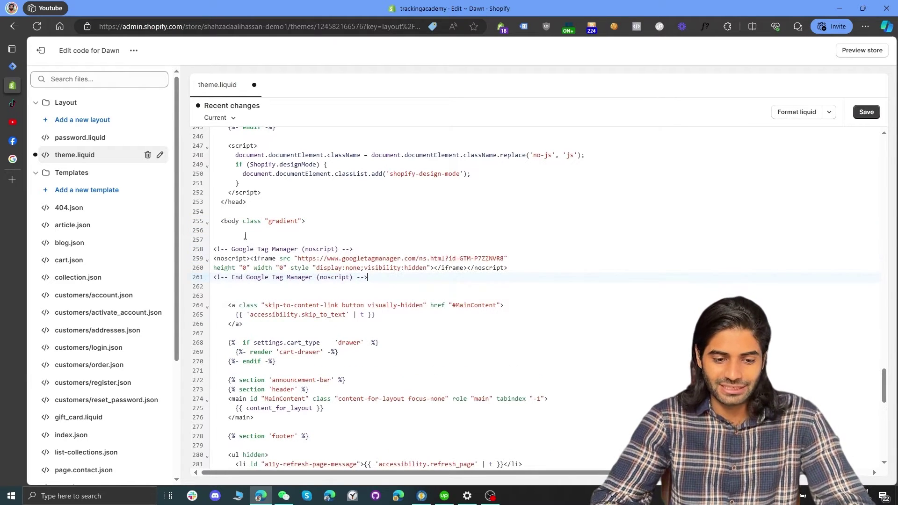
Step: Format the liquid code of theme.liquid and save the file
left_click(795, 116)
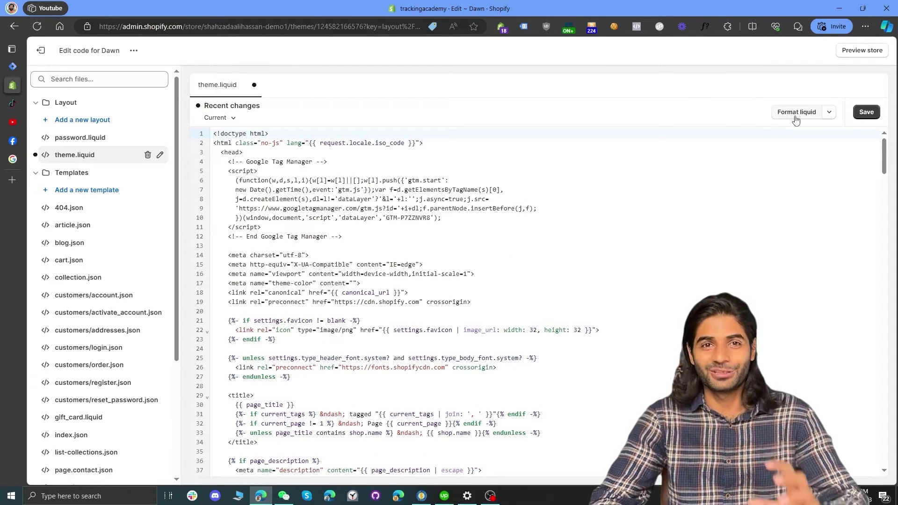
left_click(867, 112)
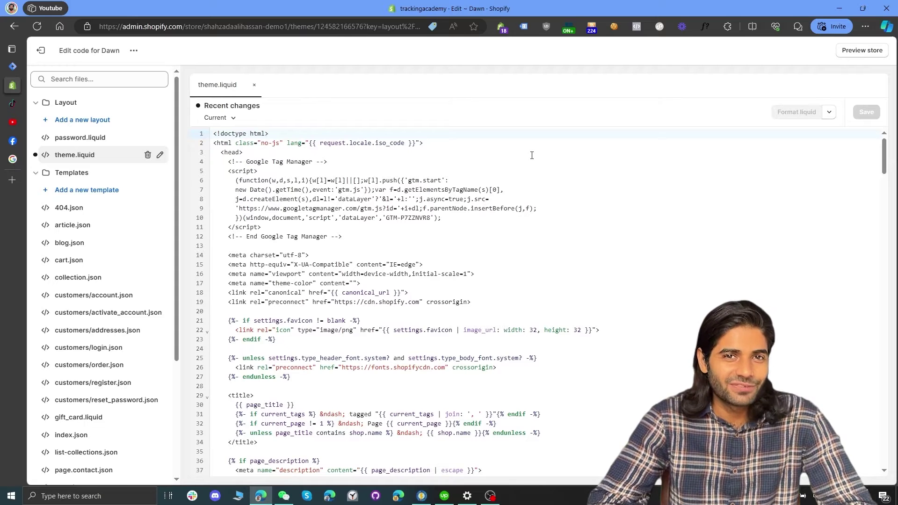
Step: Close the installation dialog in Google Tag Manager and start preview mode, connecting Tag Assistant to the Shopify store's URL
left_click(13, 66)
left_click(588, 98)
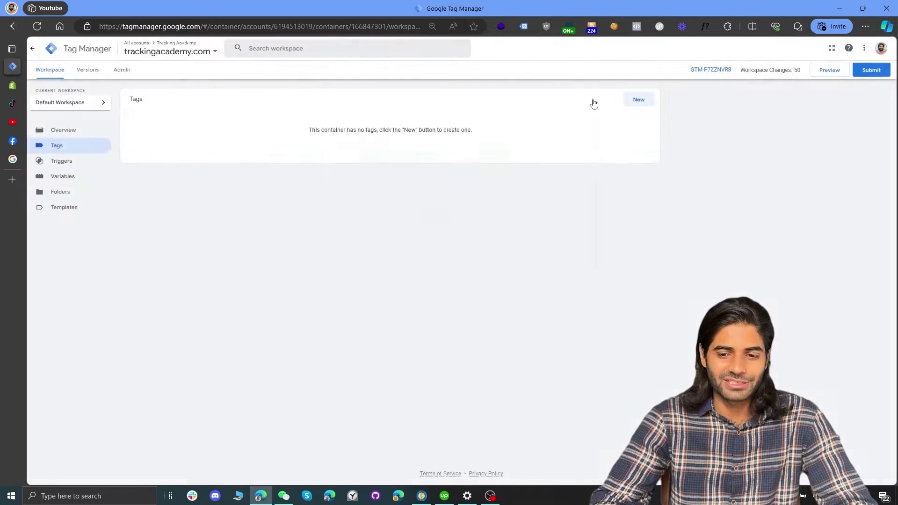
left_click(830, 70)
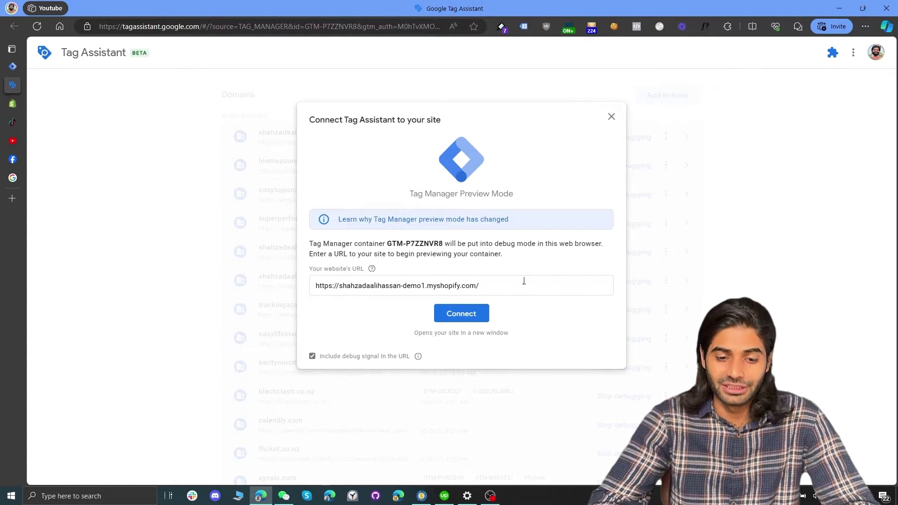
left_click(477, 311)
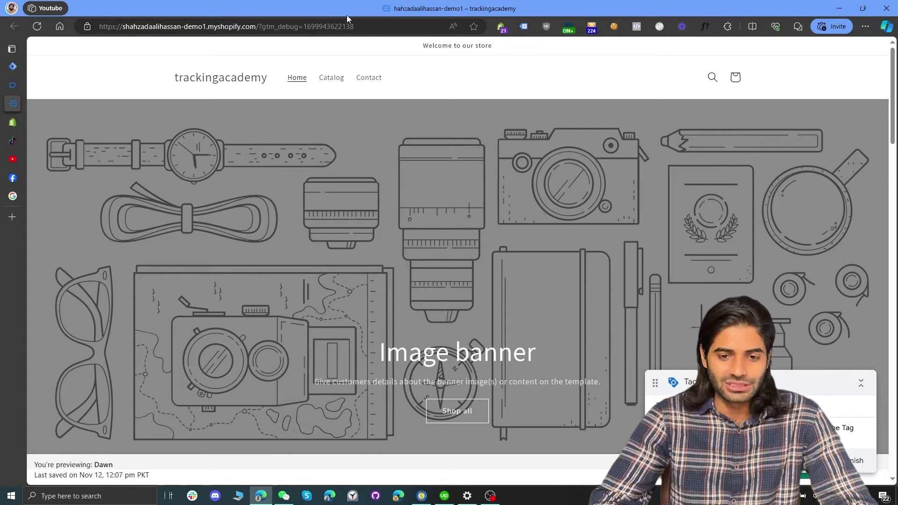
Step: Inspect the second Google Tag Manager entry's account ID on the storefront with Google Tag Assistant Legacy
left_click(523, 27)
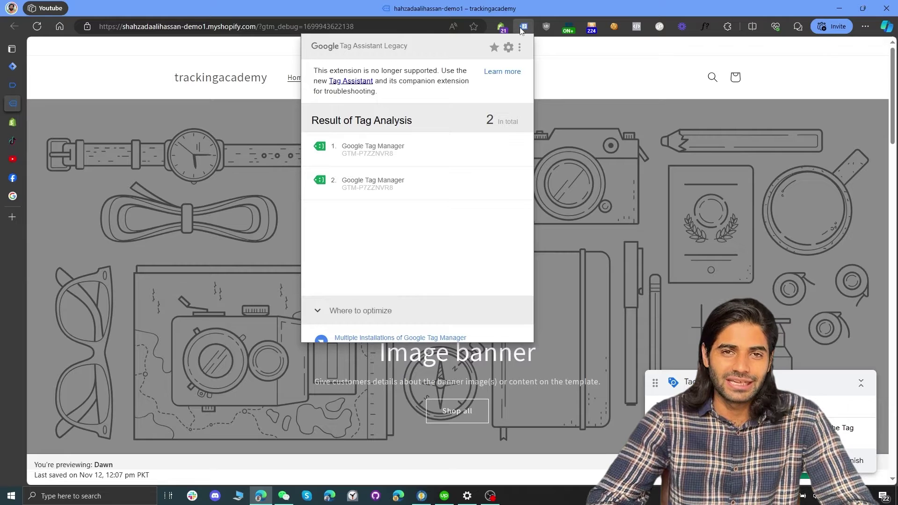
left_click(387, 192)
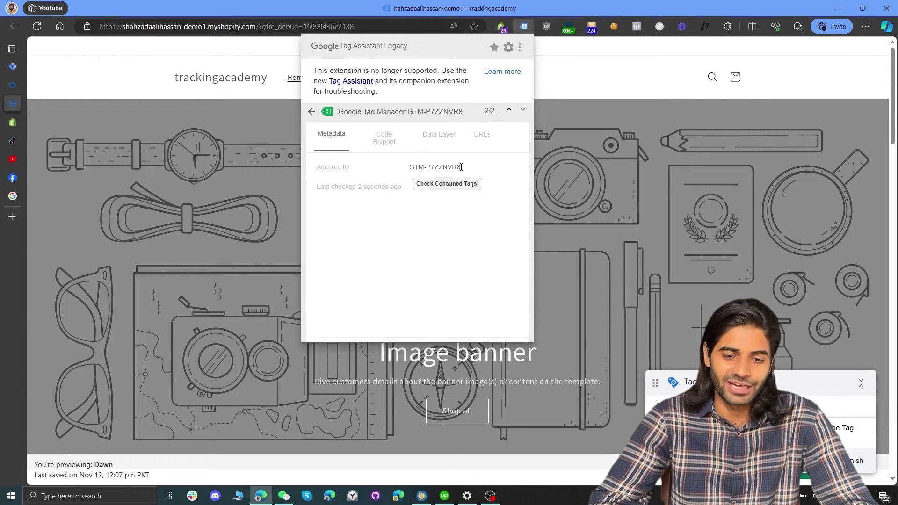
left_click_drag(462, 167, 411, 169)
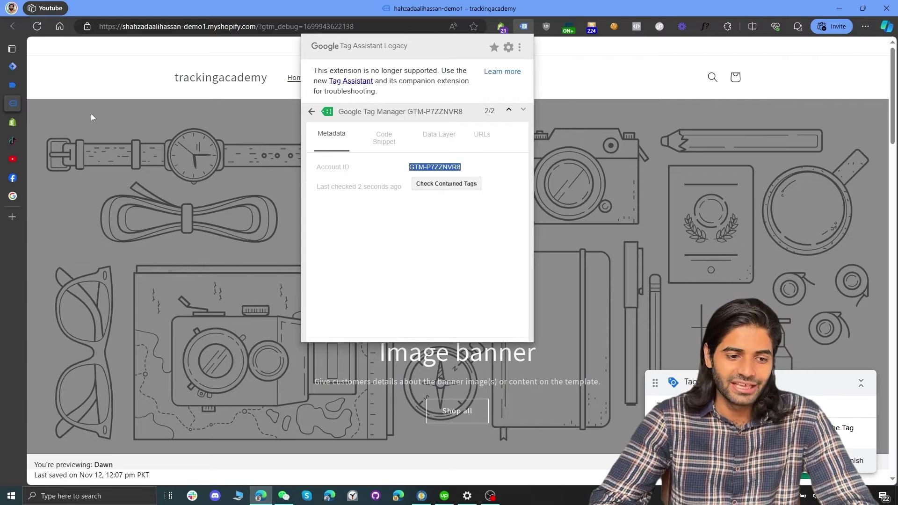
Step: Check the container details recorded for the store's home page in the connected Tag Assistant session
left_click(12, 85)
left_click(88, 142)
left_click(87, 141)
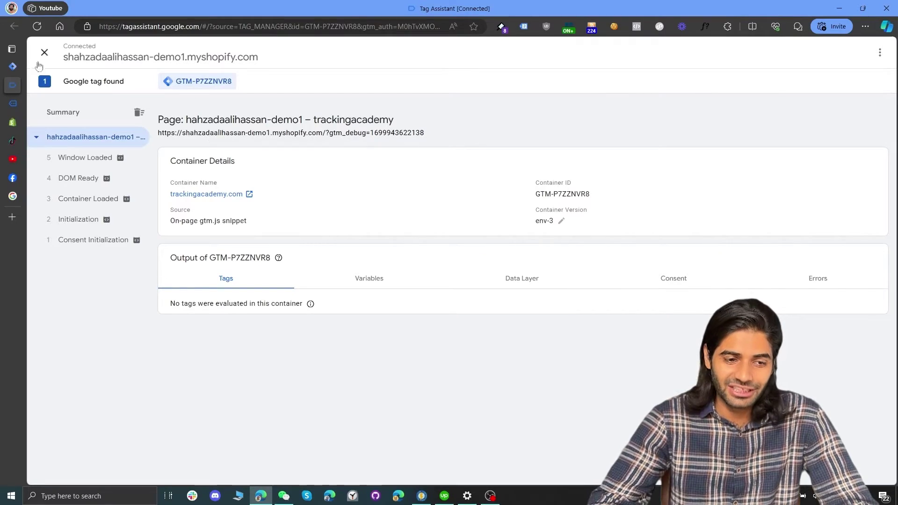
Step: Leave the theme code editor in Shopify and locate the Order status page's Additional scripts field in the Checkout settings
left_click(13, 66)
left_click(13, 122)
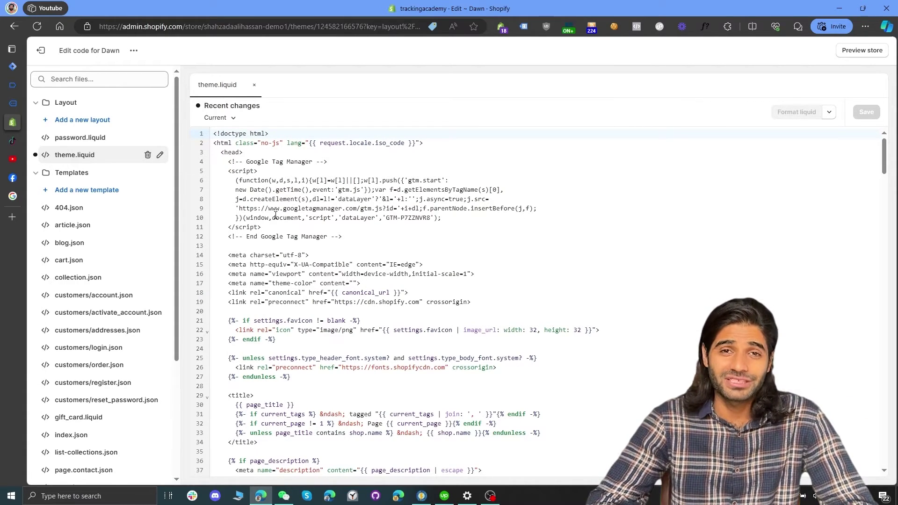
left_click(37, 53)
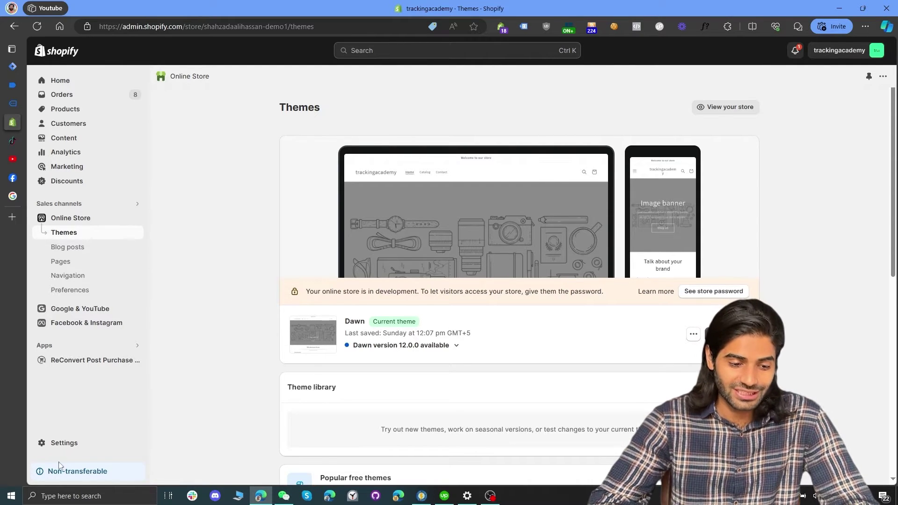
left_click(65, 444)
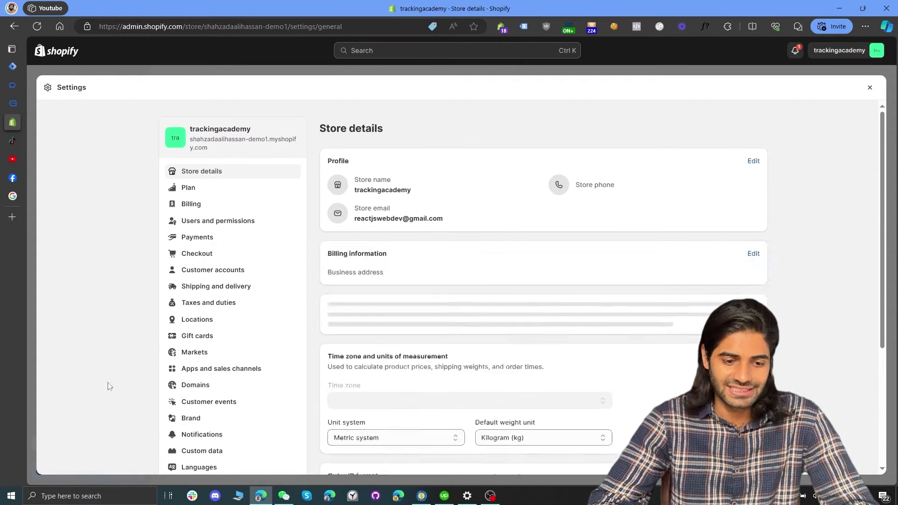
left_click(215, 254)
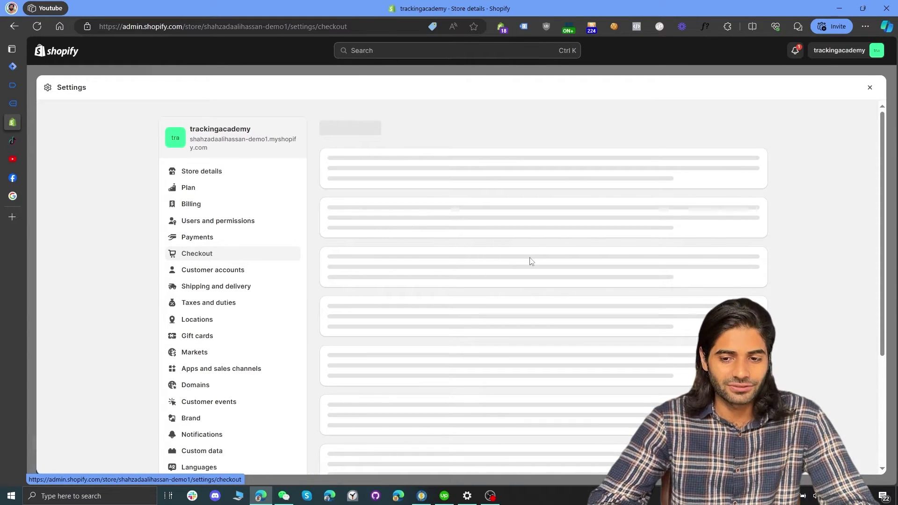
scroll(532, 261, "down", 15)
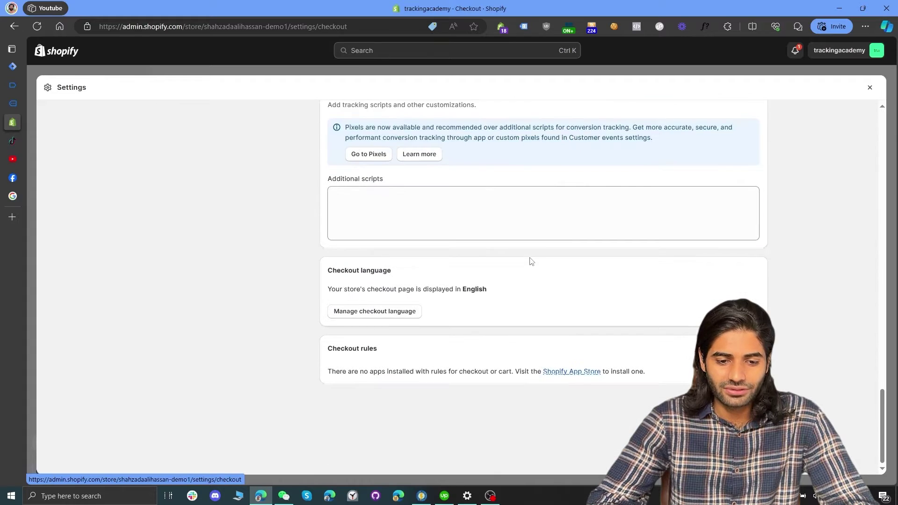
scroll(532, 261, "up", 3)
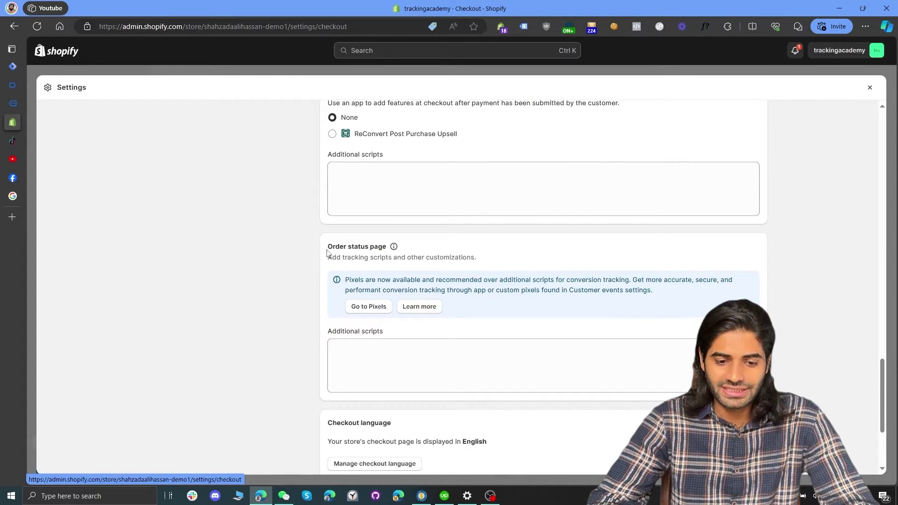
left_click_drag(330, 333, 394, 329)
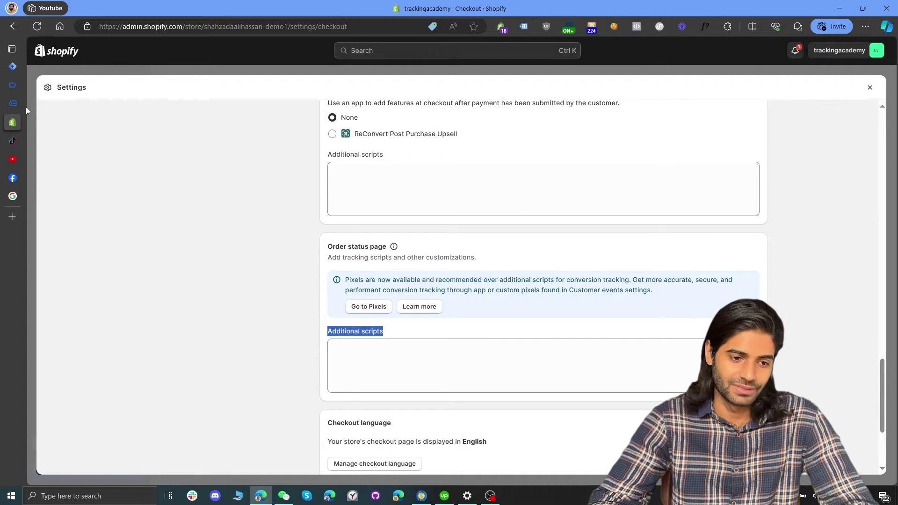
Step: Copy the head container code from Google Tag Manager's installation dialog into Shopify's Order status page Additional scripts field and close the settings
left_click(18, 66)
left_click(731, 71)
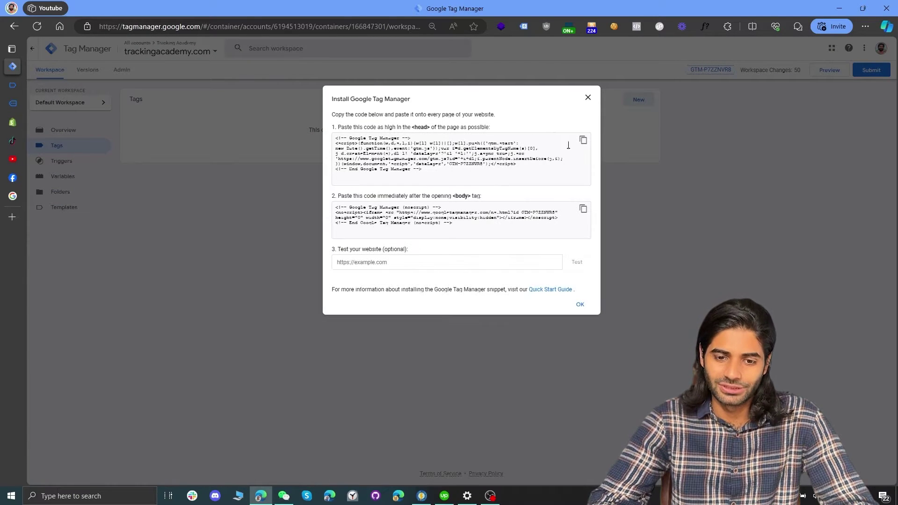
left_click(583, 142)
left_click(13, 122)
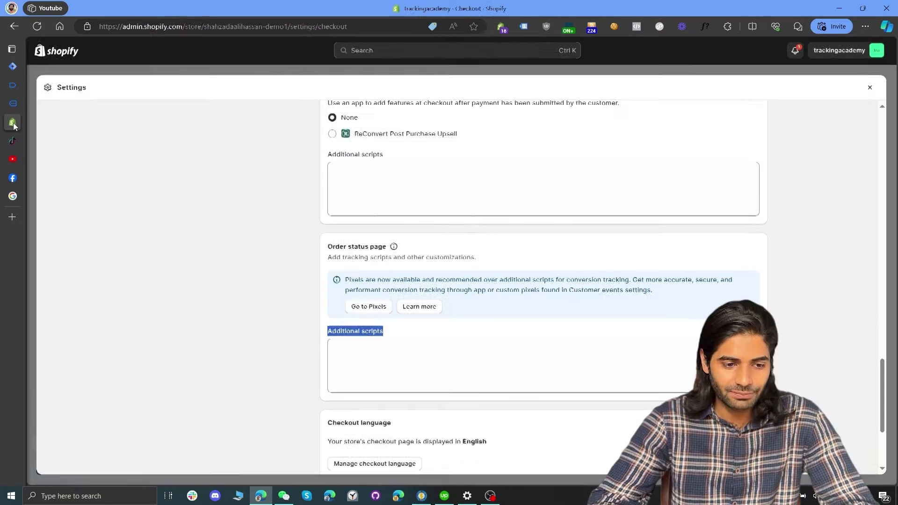
left_click(407, 377)
key("ctrl+v")
left_click(865, 88)
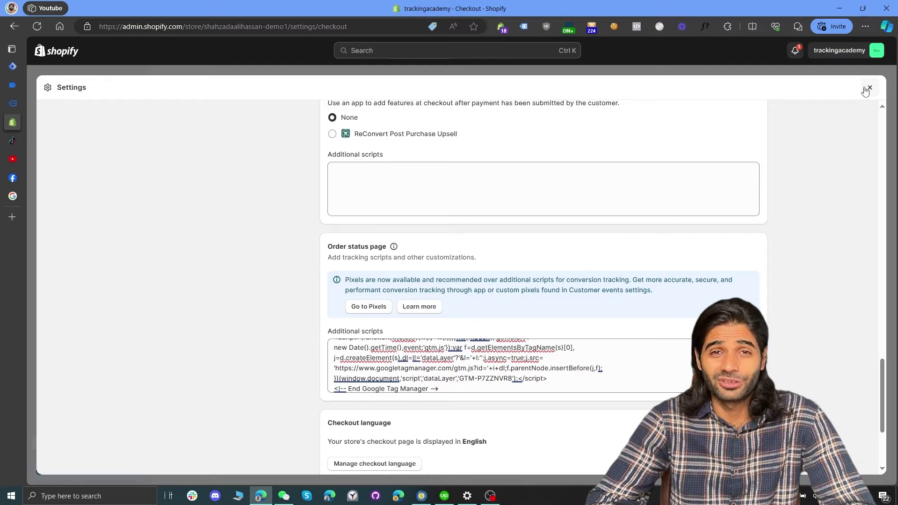
Step: Switch to TikTok Ads Manager and open Web Events management in the Events Manager
left_click(12, 141)
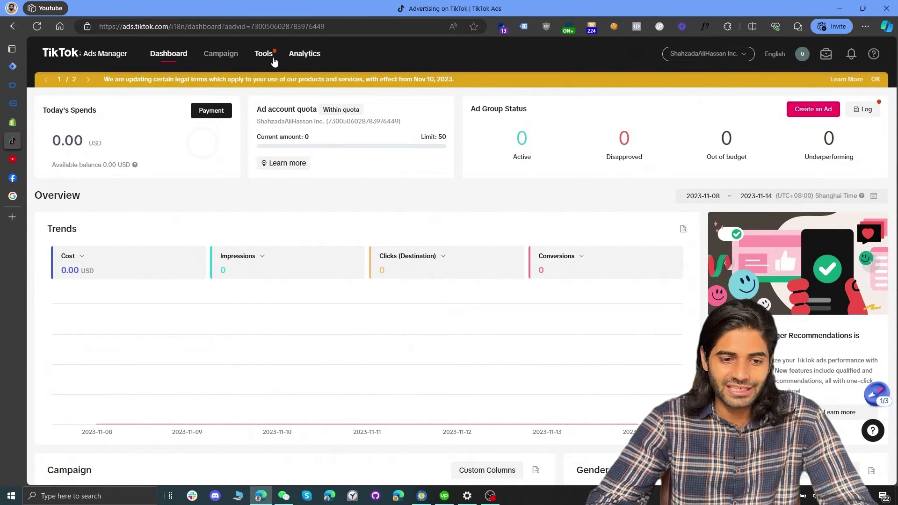
mouse_move(264, 54)
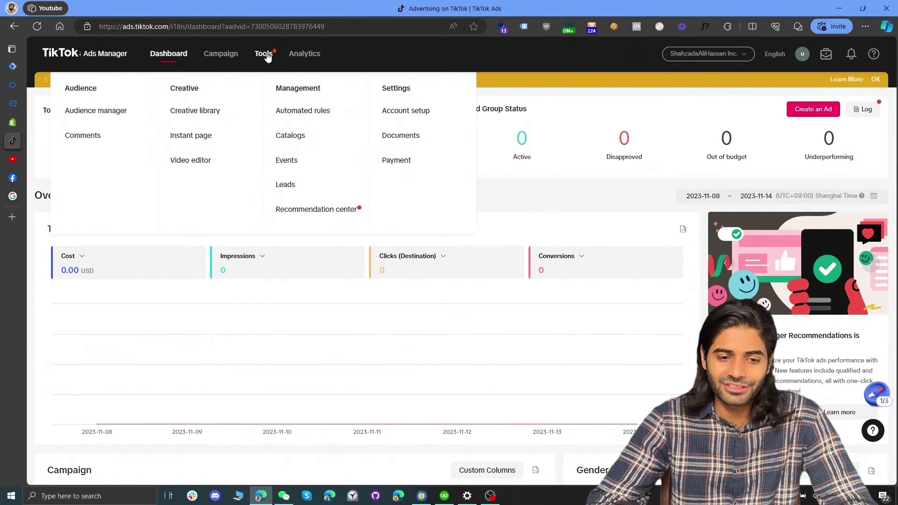
left_click(303, 164)
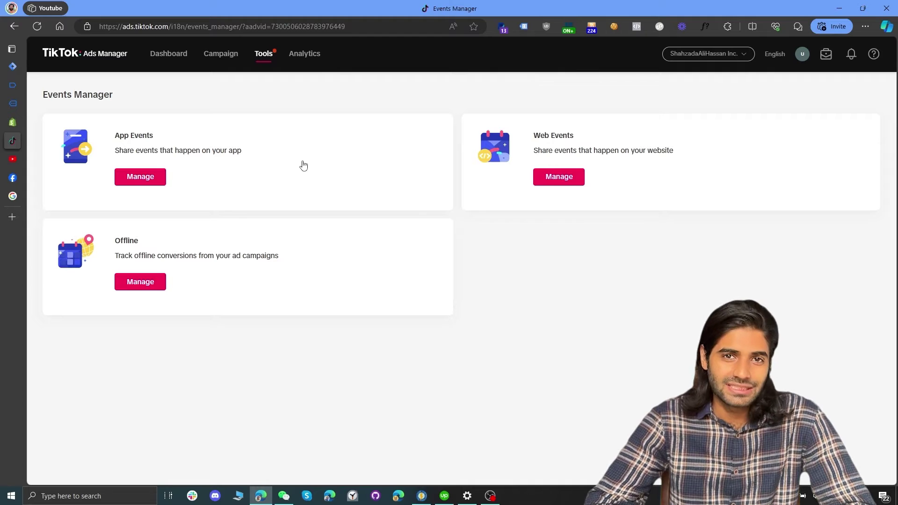
left_click(582, 183)
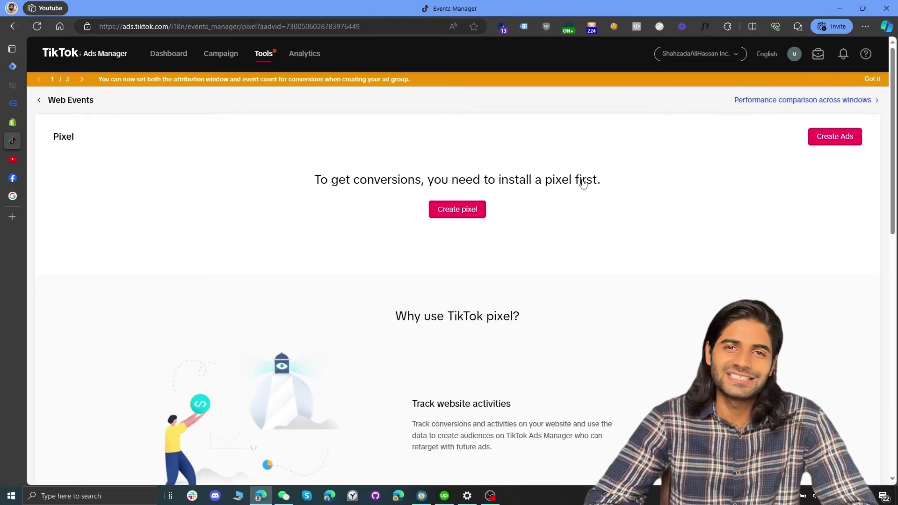
Step: Create a pixel named Tracking Academy with Manual setup and copy its pixel code from the Custom Code instructions
left_click(445, 207)
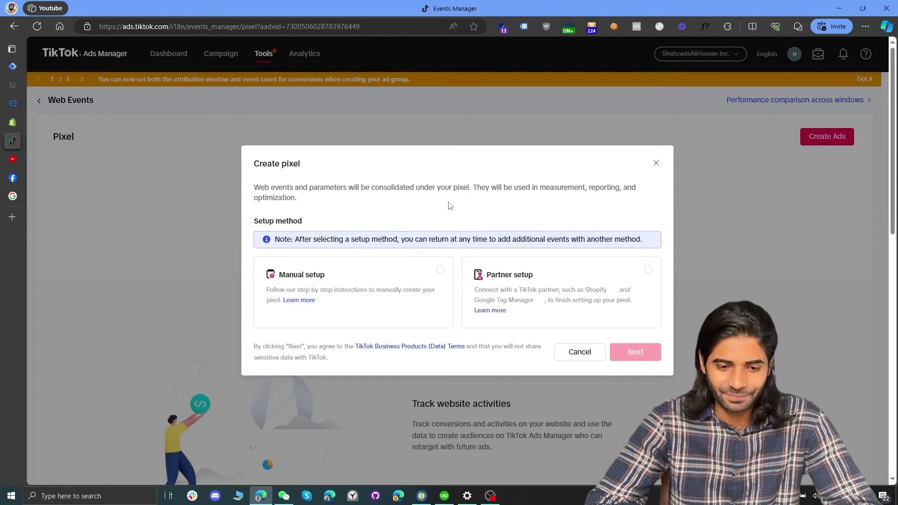
left_click(433, 269)
left_click(635, 352)
left_click(451, 295)
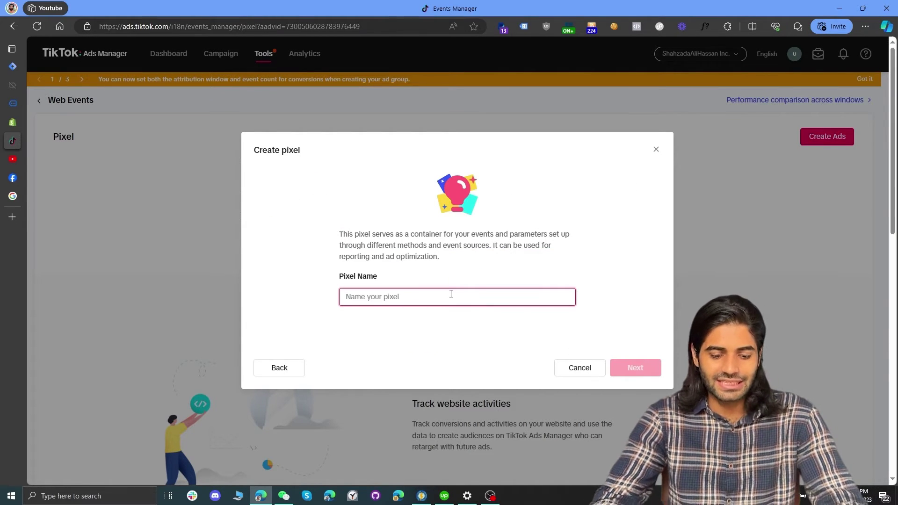
type("Tracking Academy")
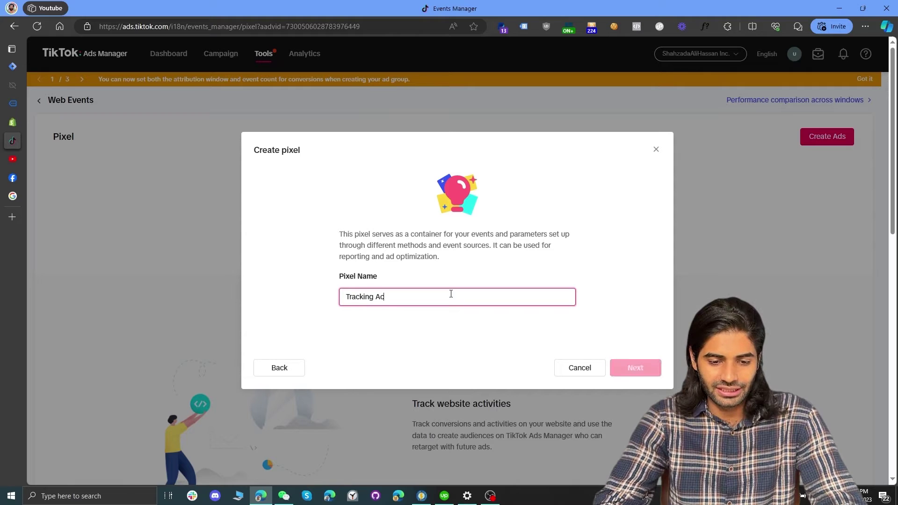
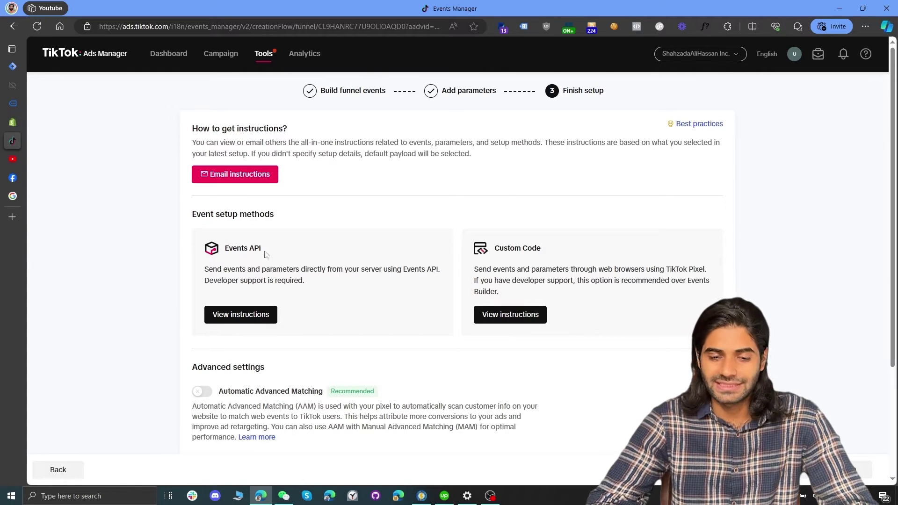
left_click(529, 316)
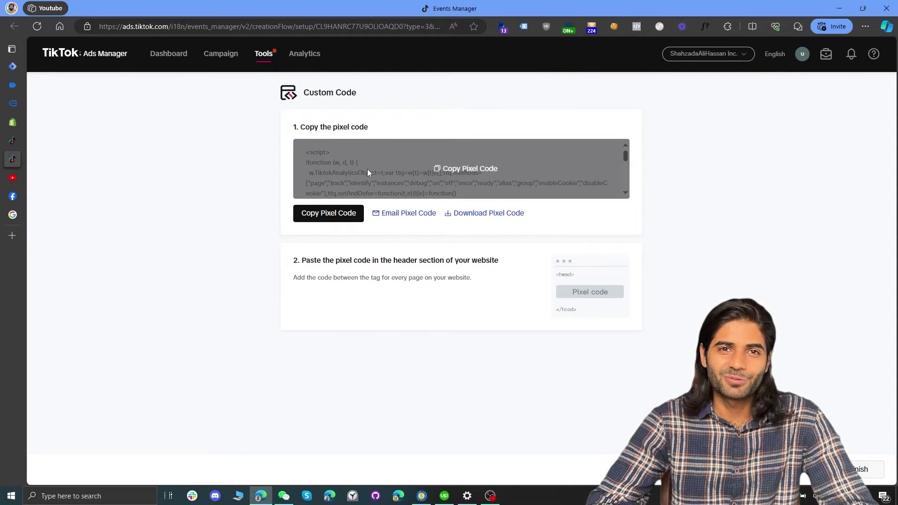
left_click(335, 213)
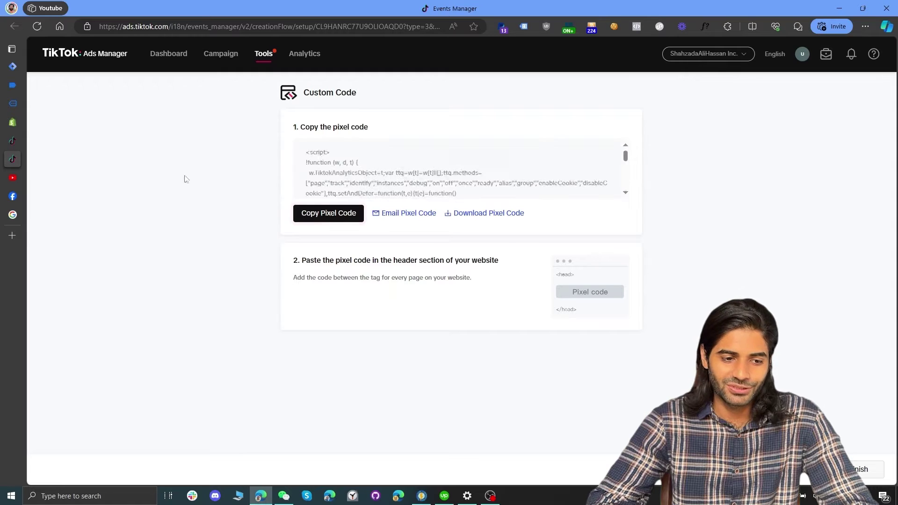
Step: Return to Google Tag Manager, dismiss the installation dialog and start a new tag with the All Pages trigger
left_click(13, 66)
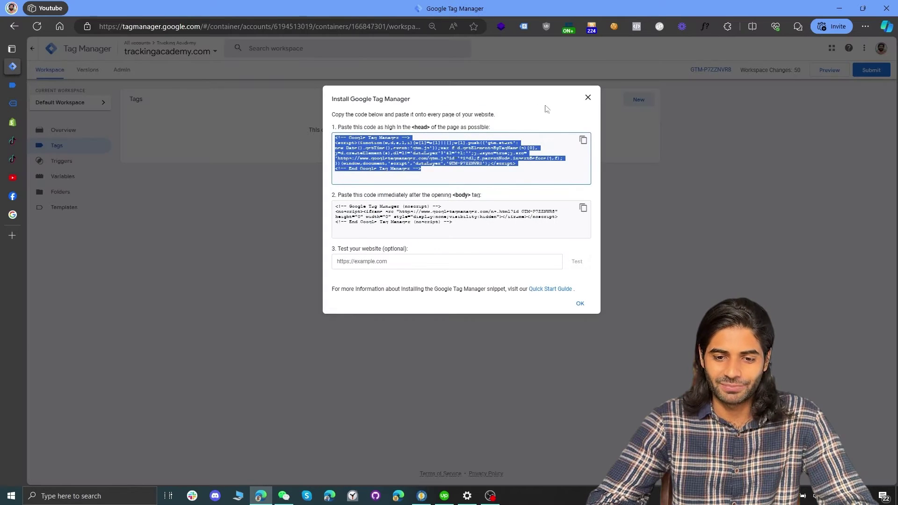
left_click(588, 97)
left_click(652, 99)
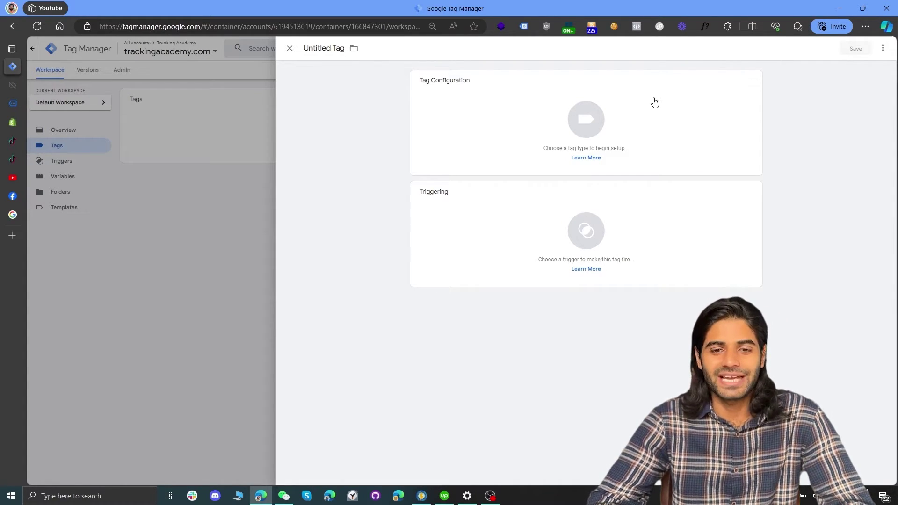
left_click(591, 220)
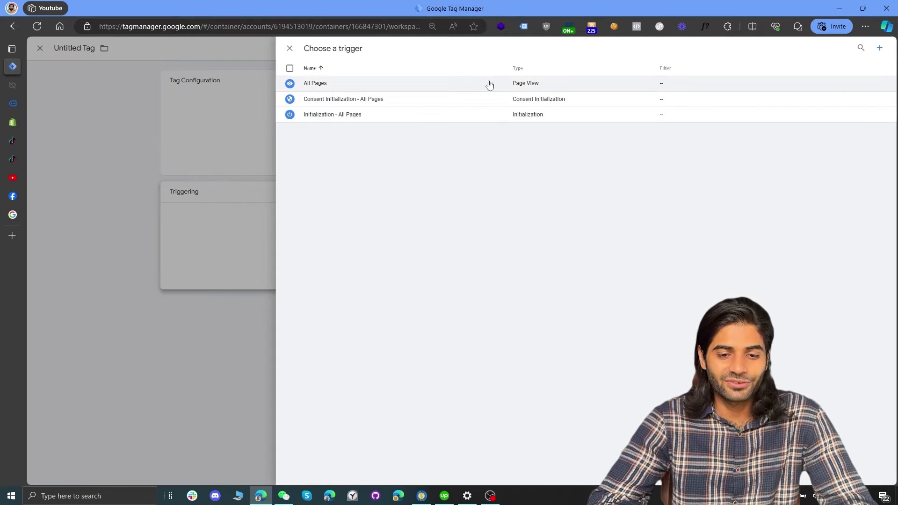
left_click(490, 84)
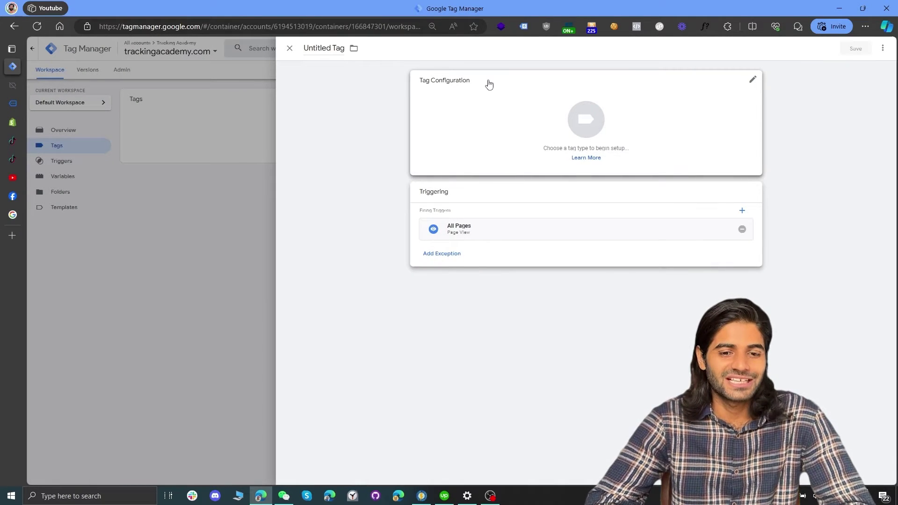
Step: Configure the tag as Custom HTML containing the copied TikTok pixel code, and select the pixel ID inside ttq.load for copying
left_click(481, 123)
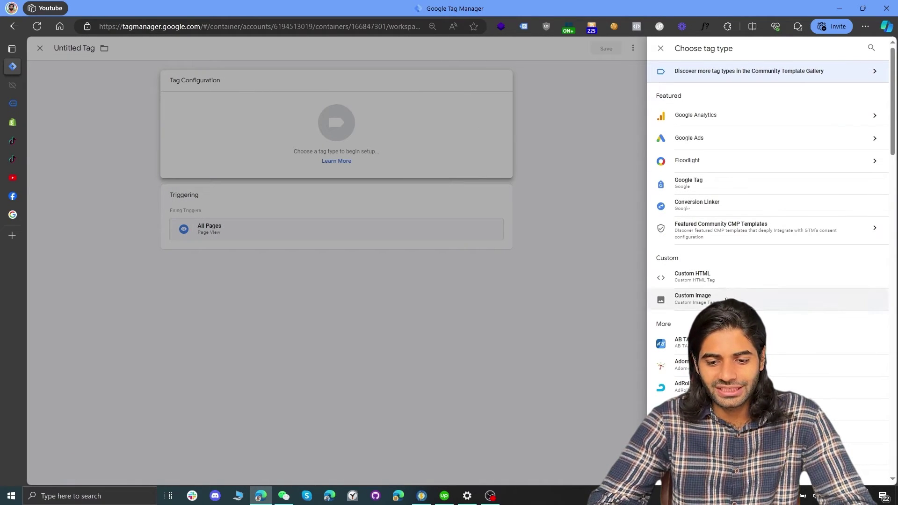
left_click(725, 281)
key("ctrl+v")
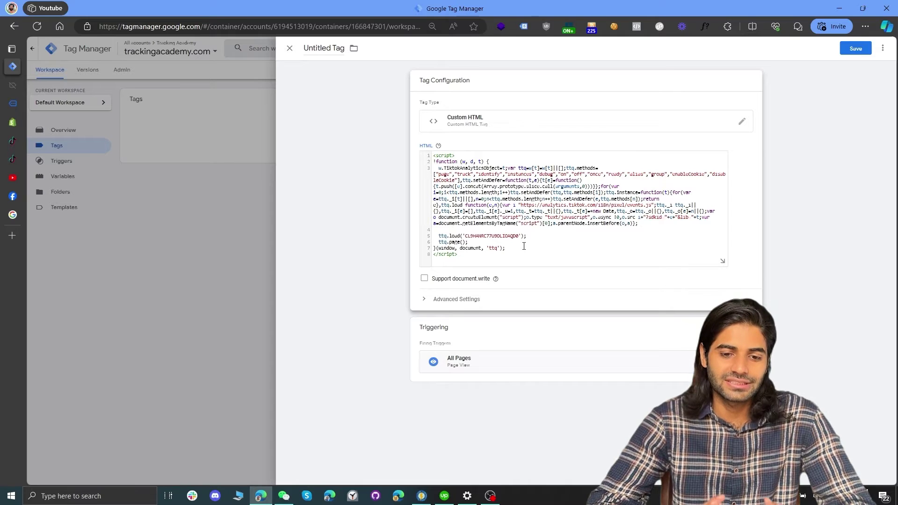
double_click(491, 236)
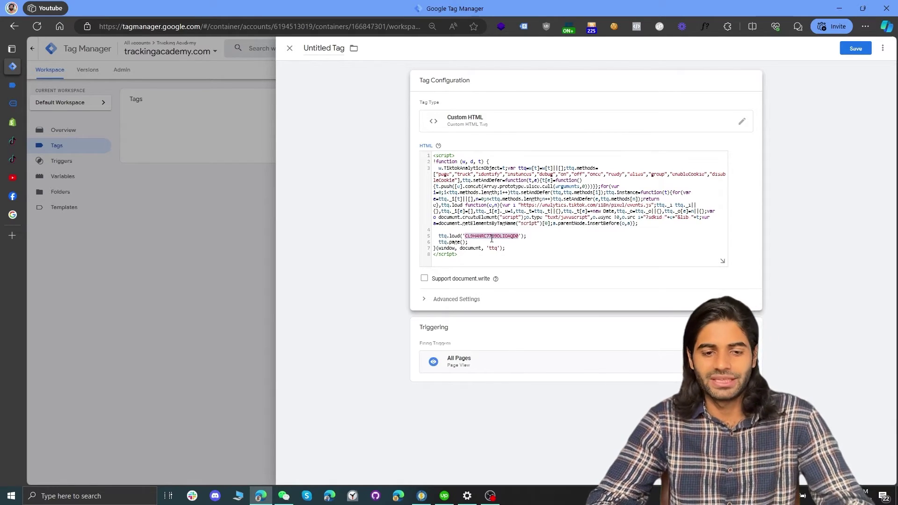
Step: Name the tag cHTML TT Configuration Tag, correcting the spelling, and save it
left_click(314, 50)
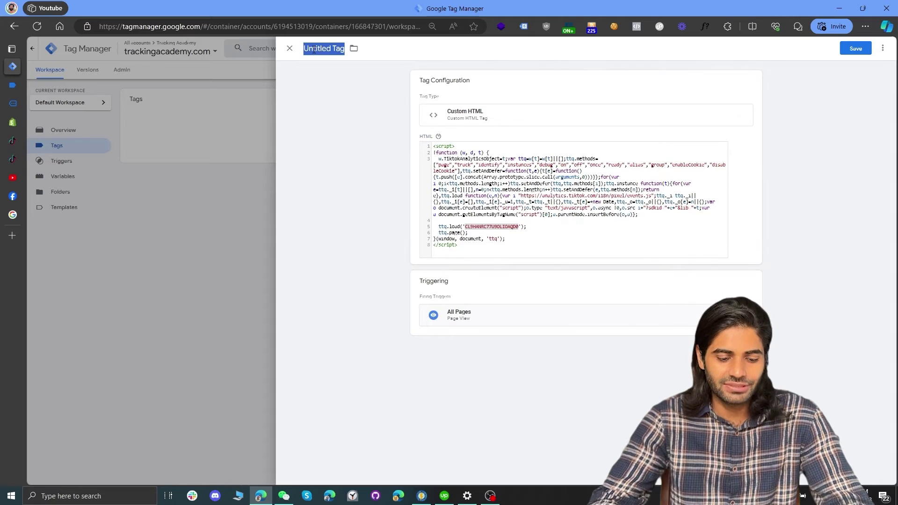
type("cHTML TT")
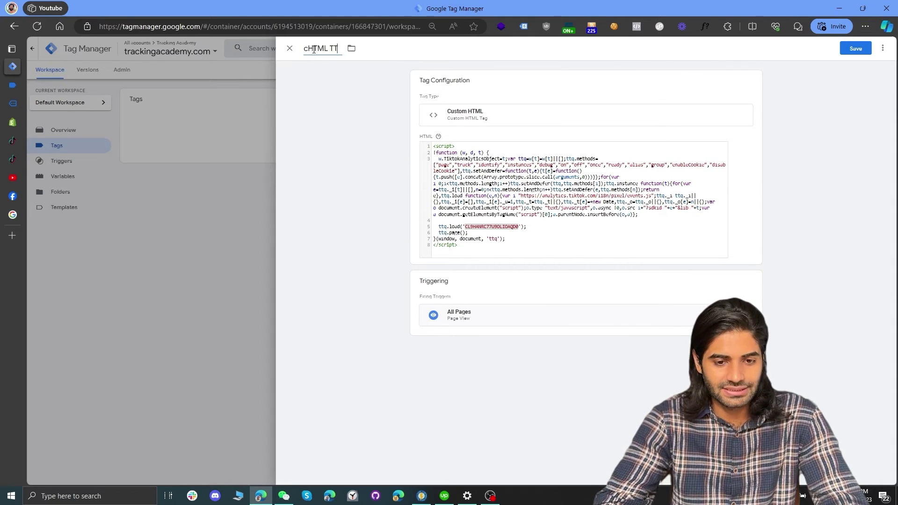
type(" Confiugration TAg")
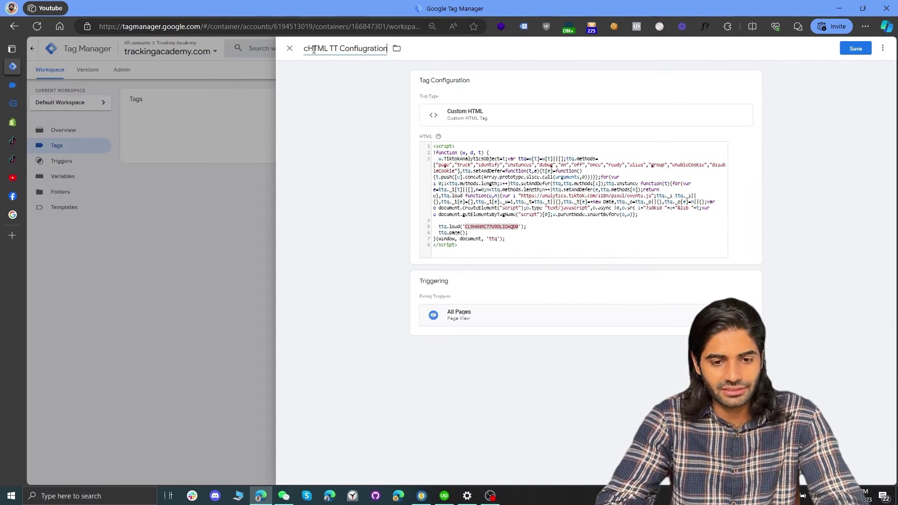
key("BackSpace")
key("BackSpace")
type("ag")
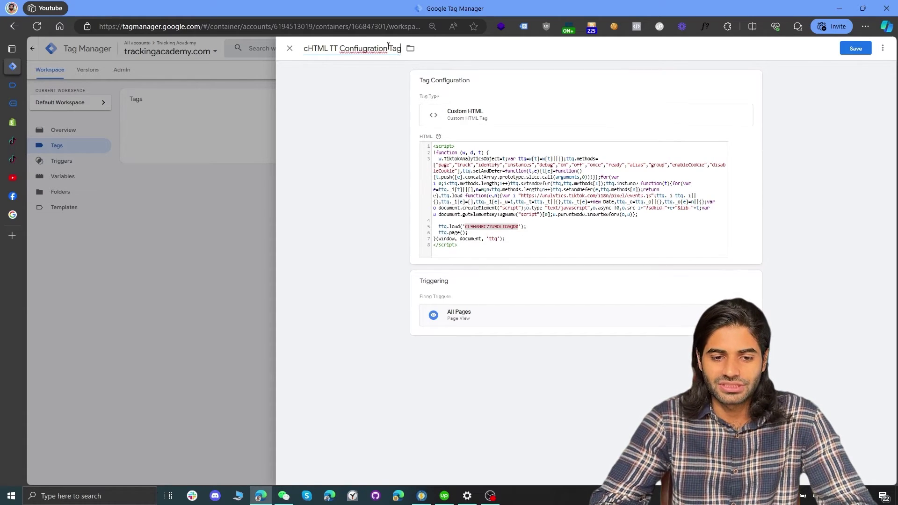
right_click(365, 49)
left_click(402, 54)
left_click(857, 51)
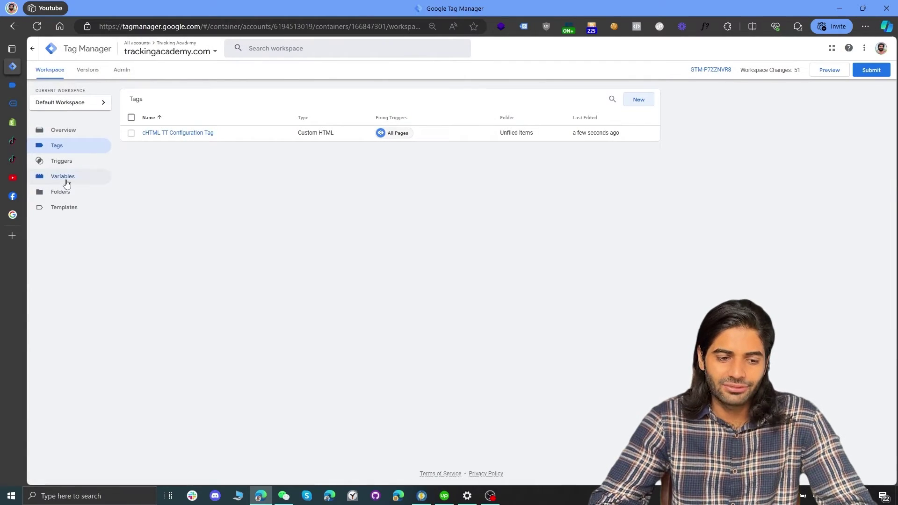
Step: Create and save a user-defined Constant variable named TT Pixel ID with the copied TikTok pixel ID as its value
left_click(65, 183)
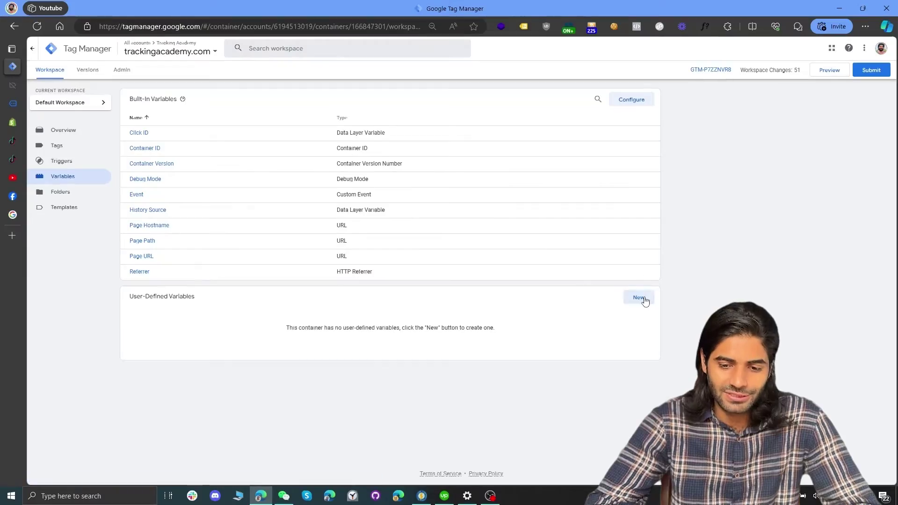
left_click(639, 298)
left_click(540, 120)
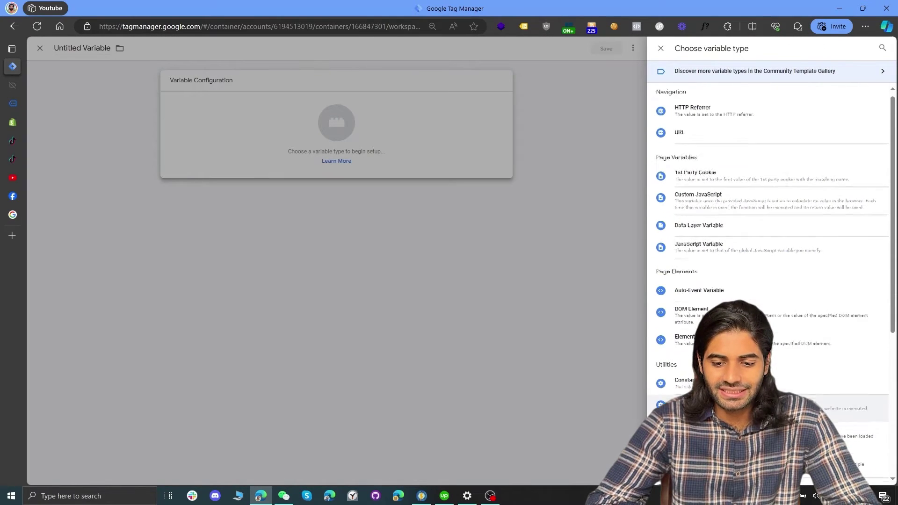
scroll(772, 255, "down", 1)
left_click(688, 358)
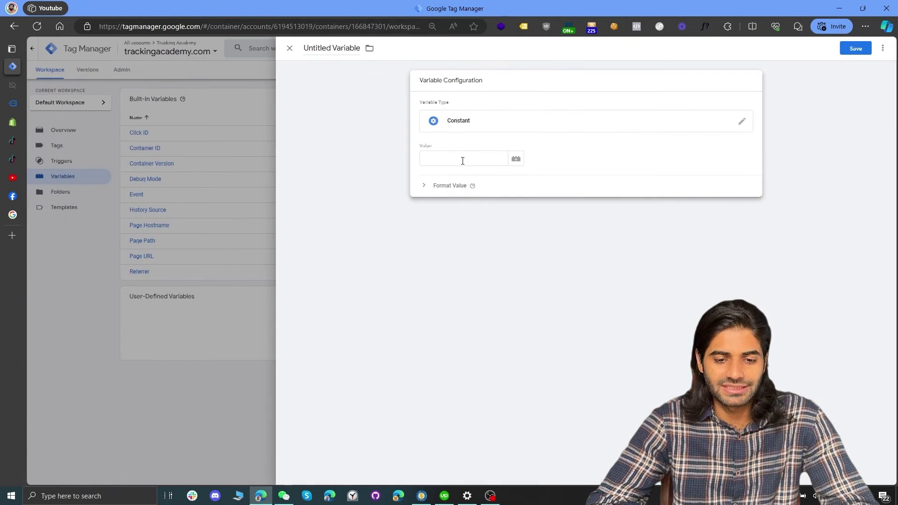
left_click(463, 161)
key("ctrl+v")
left_click(326, 48)
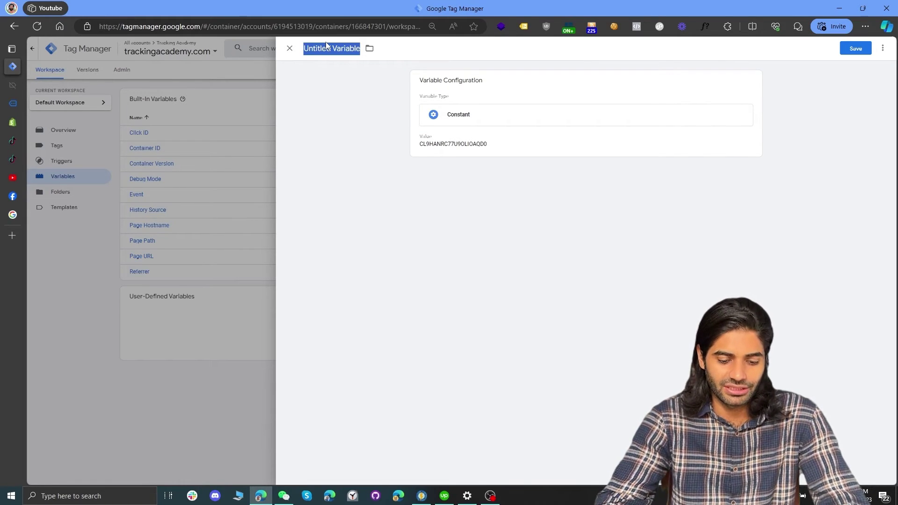
type("TT Pixel ID")
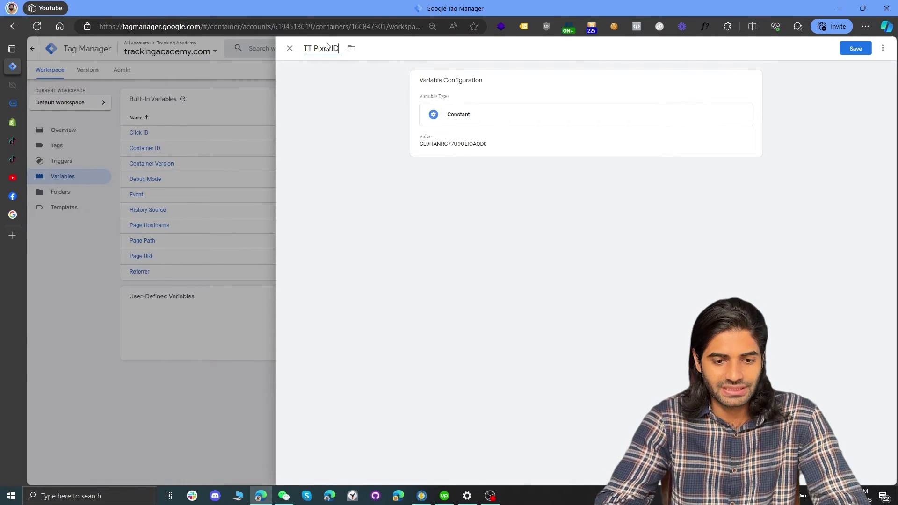
left_click(856, 48)
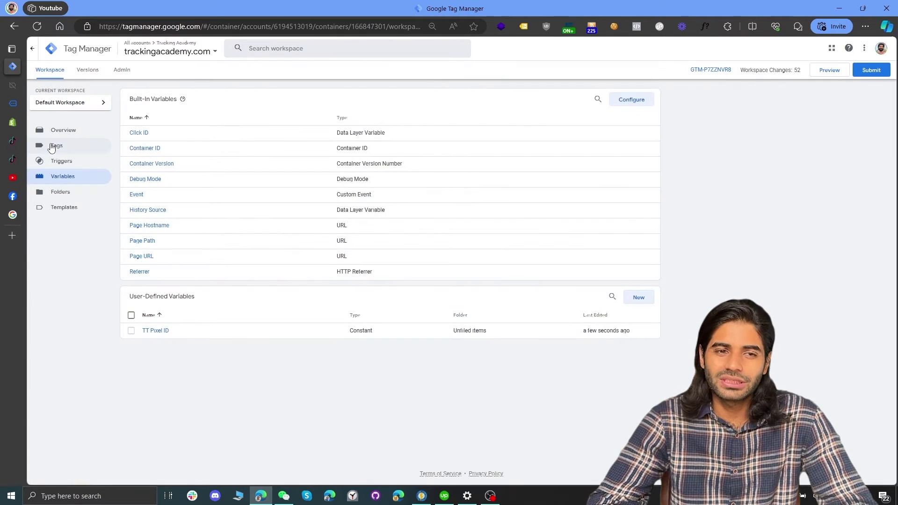
Step: Replace the hard-coded pixel ID in the cHTML TT Configuration Tag's ttq.load call with the {{TT Pixel ID}} variable
left_click(53, 146)
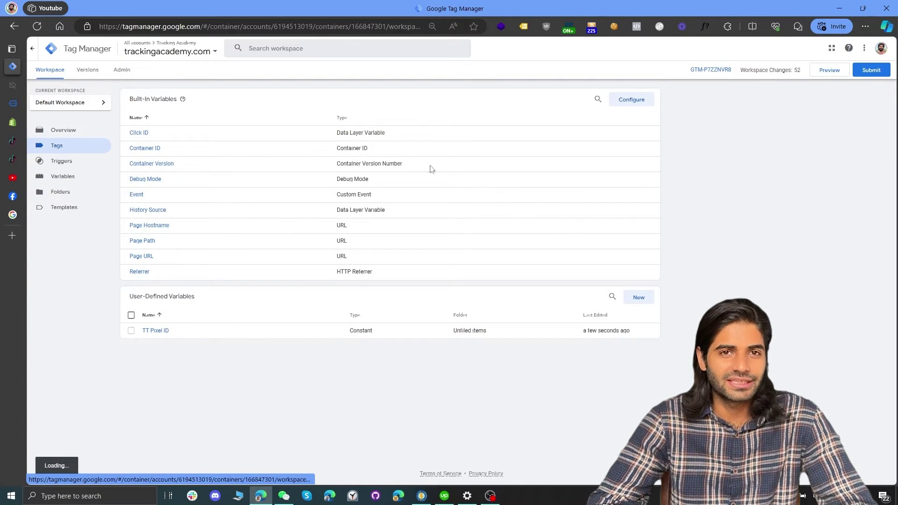
left_click(190, 134)
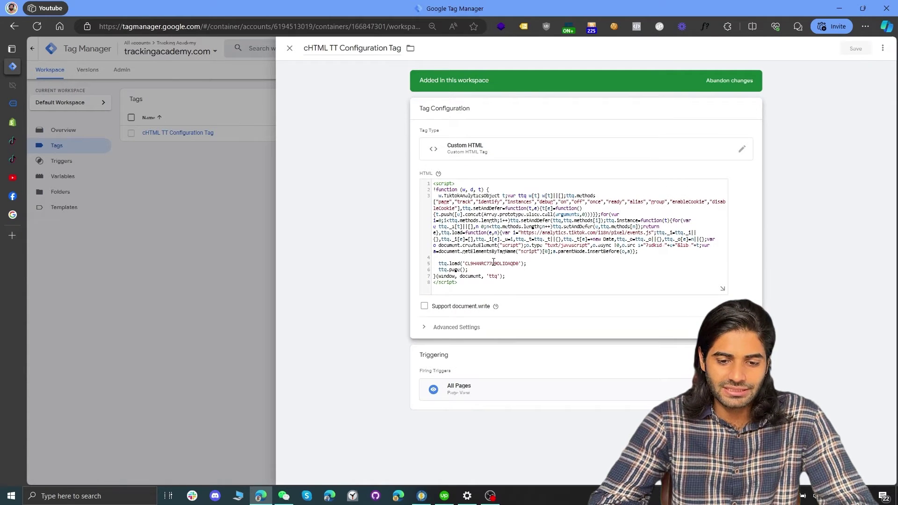
double_click(494, 264)
type("{{")
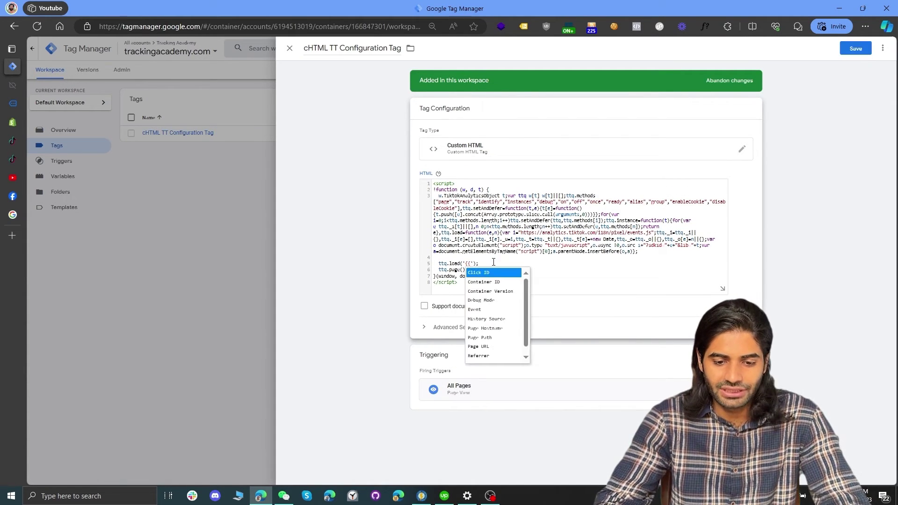
type("TT")
key("Return")
key("ctrl+0")
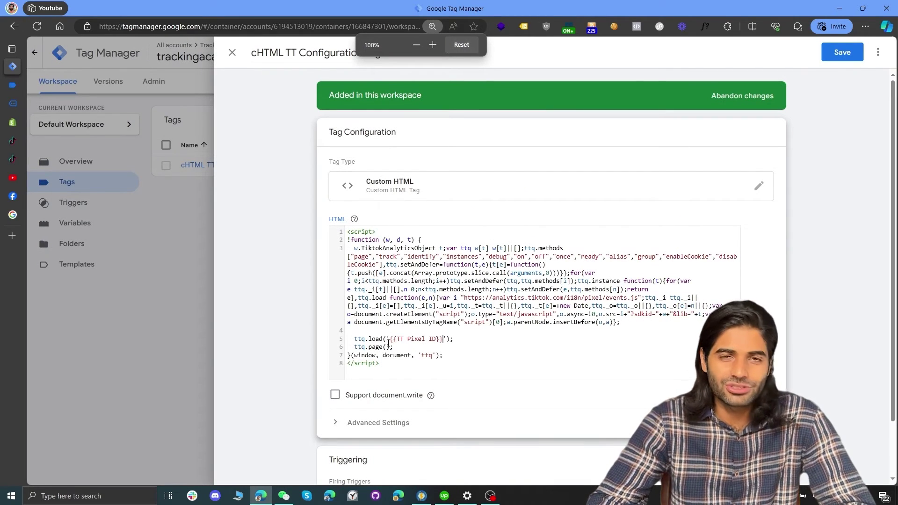
Step: Review the cHTML TT Configuration Tag's code and All Pages trigger, and save the tag
scroll(389, 342, "down", 1)
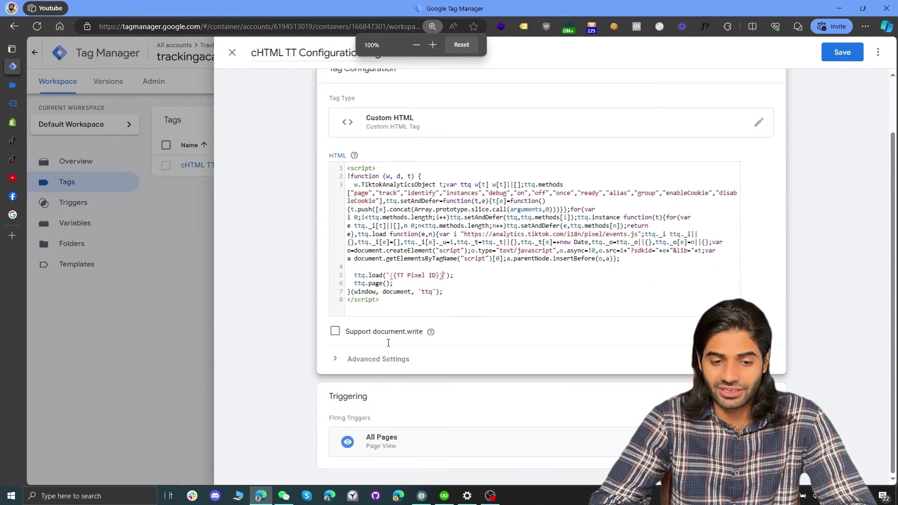
scroll(388, 345, "up", 1)
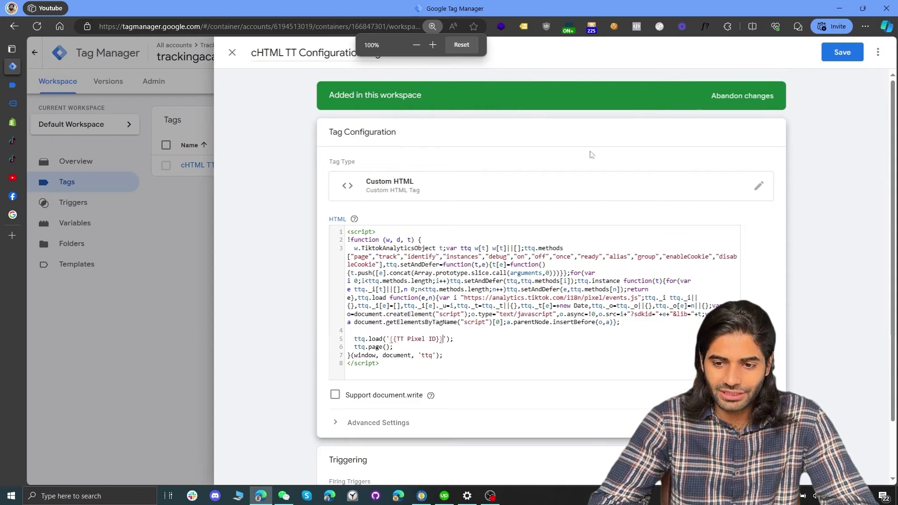
left_click(849, 53)
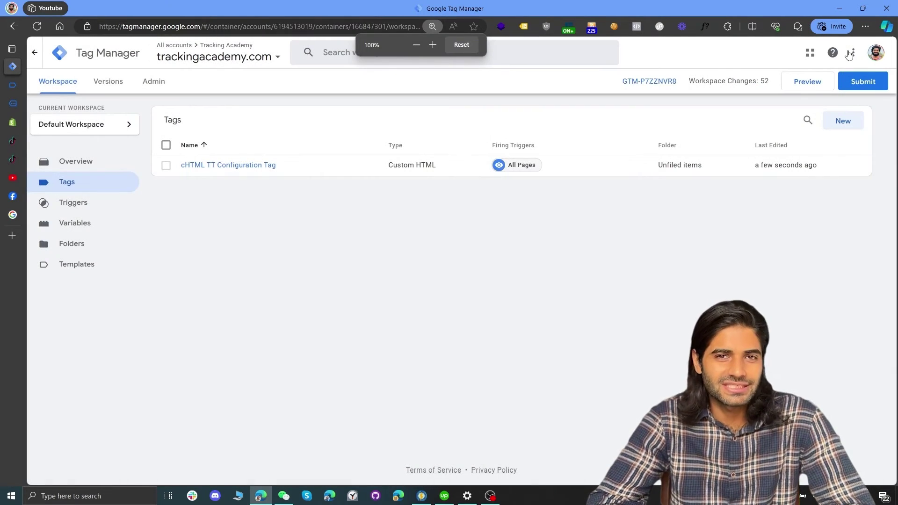
Step: Preview the container on the Shopify store and check the Page View event on the home and Catalog pages with TikTok Pixel Helper
left_click(811, 82)
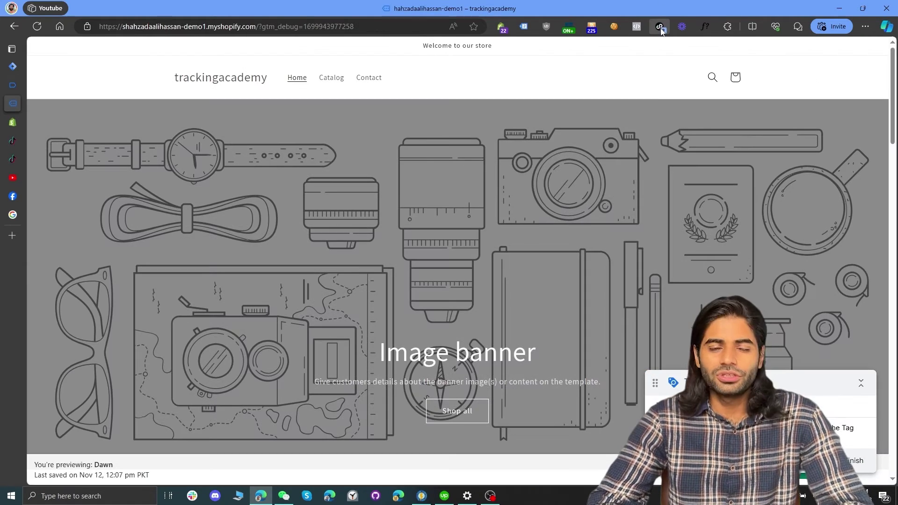
left_click(661, 28)
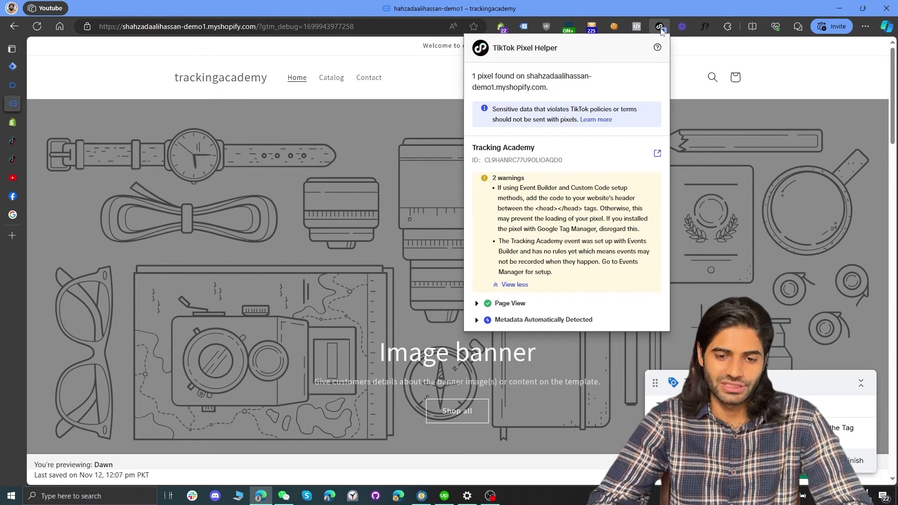
left_click(511, 304)
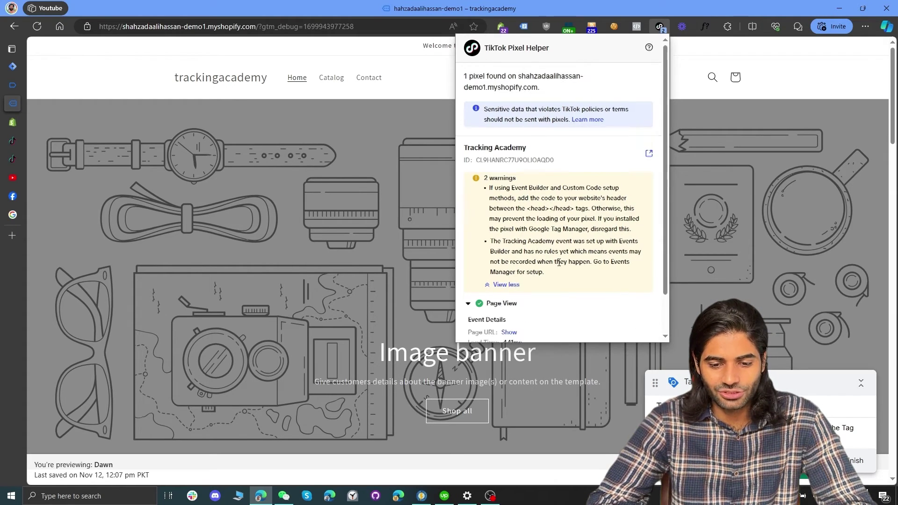
scroll(559, 263, "down", 1)
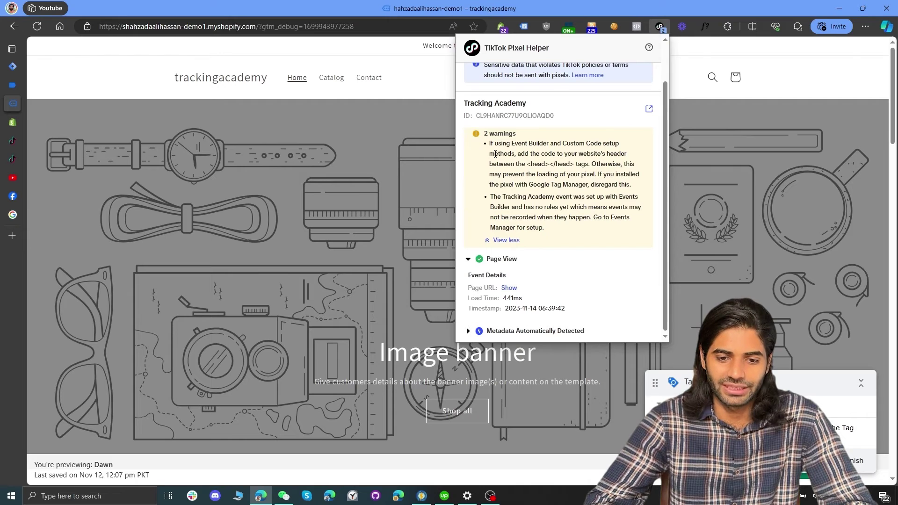
left_click(333, 81)
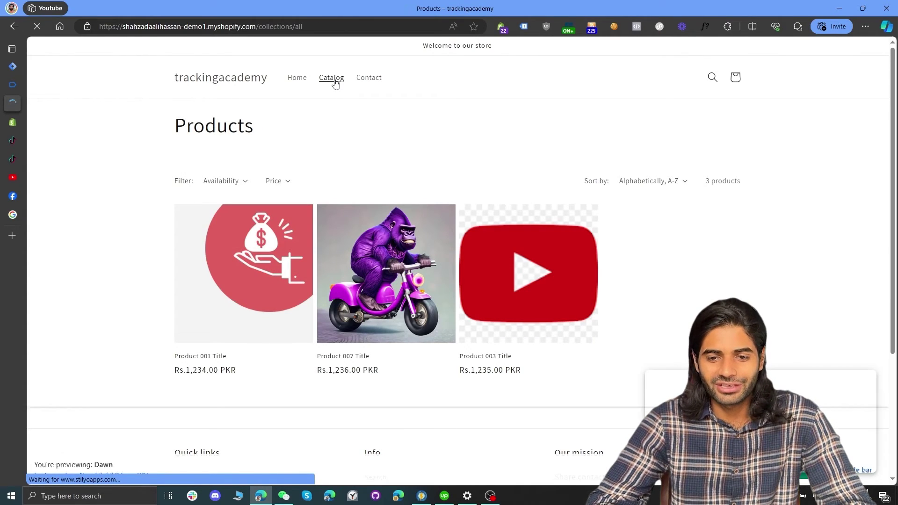
left_click(659, 29)
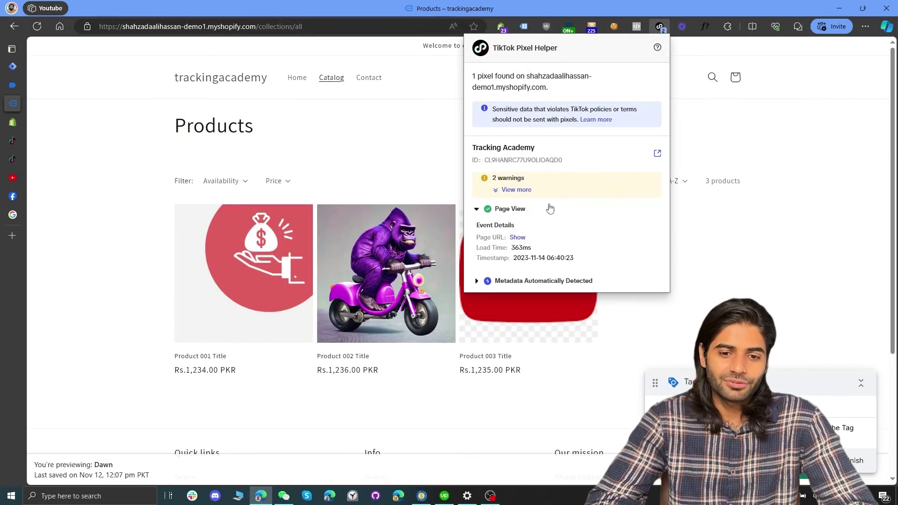
Step: Back in Tag Manager, publish the workspace changes as a version named with the author's name in square brackets followed by "TT Page VIew events"
mouse_move(13, 84)
left_click(19, 66)
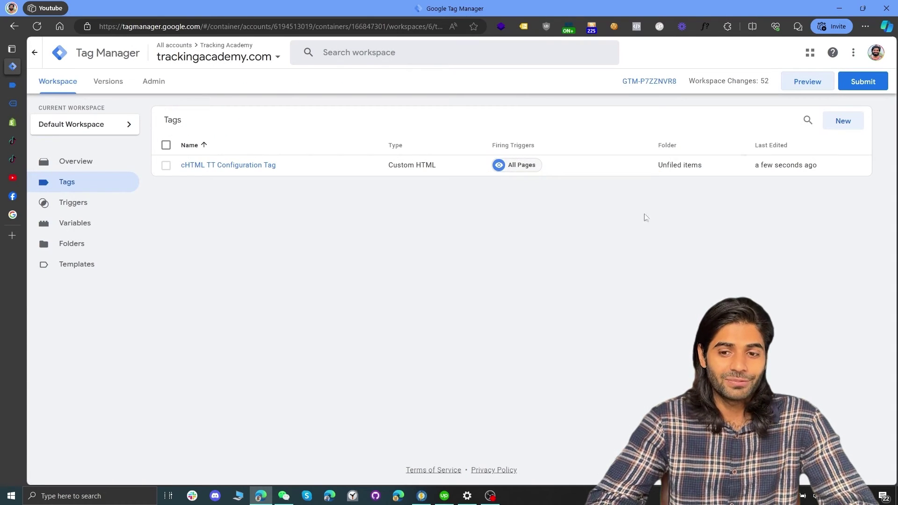
left_click(863, 81)
left_click(377, 170)
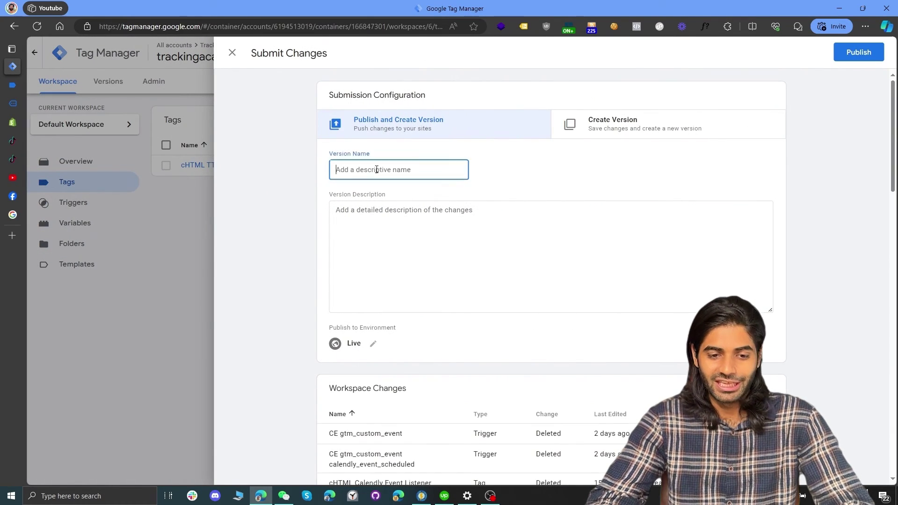
type("lShahzadaali]")
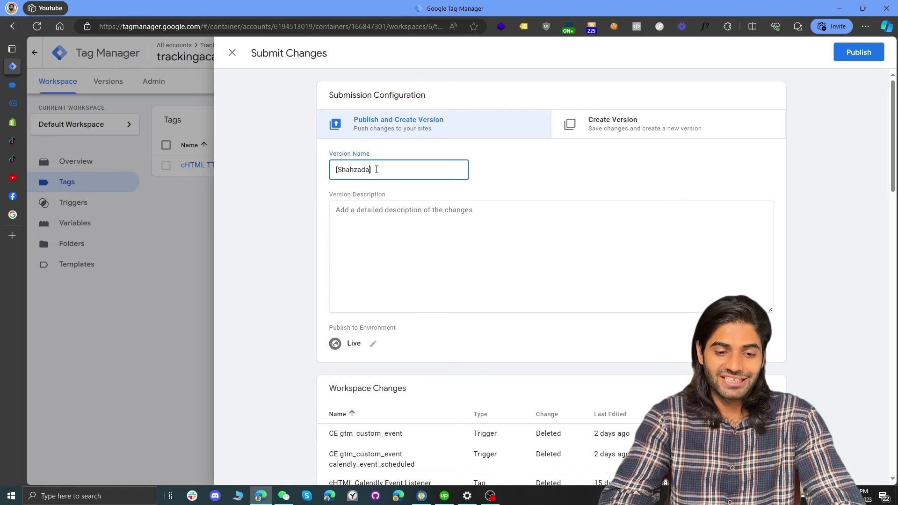
type("assan")
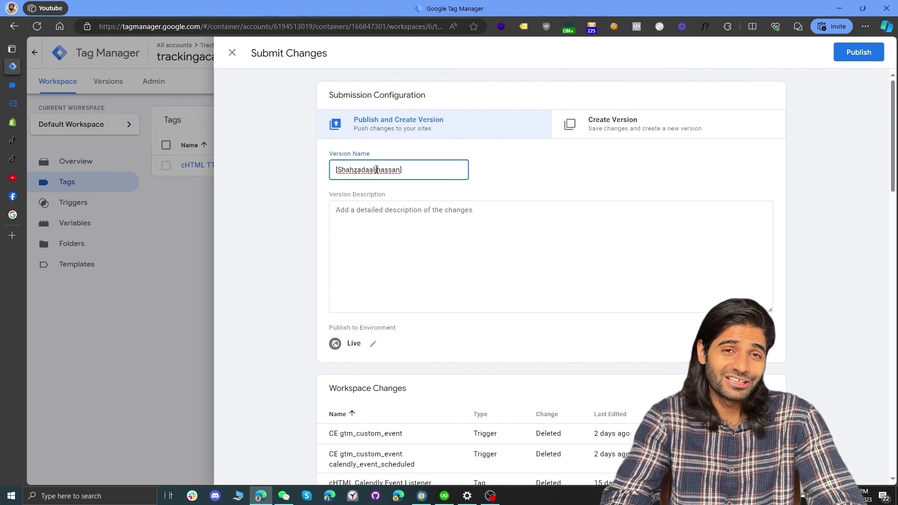
type("]")
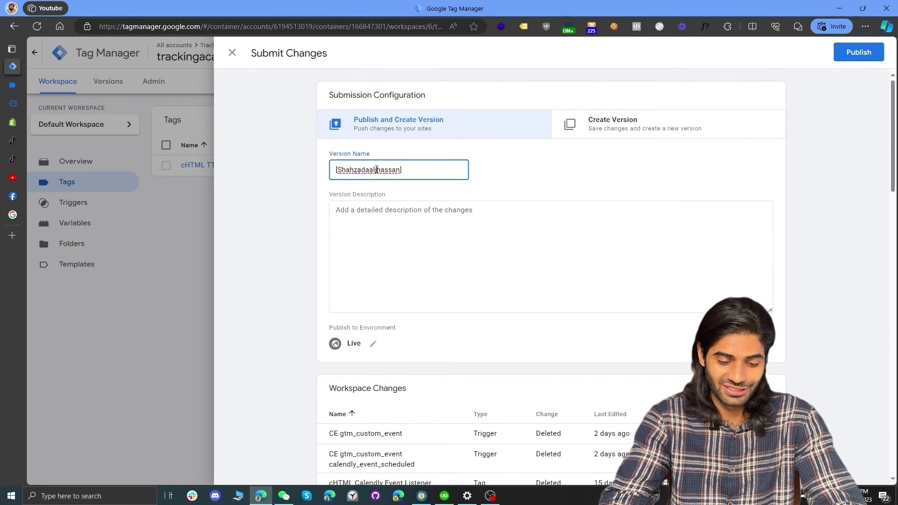
type(" TT Pa")
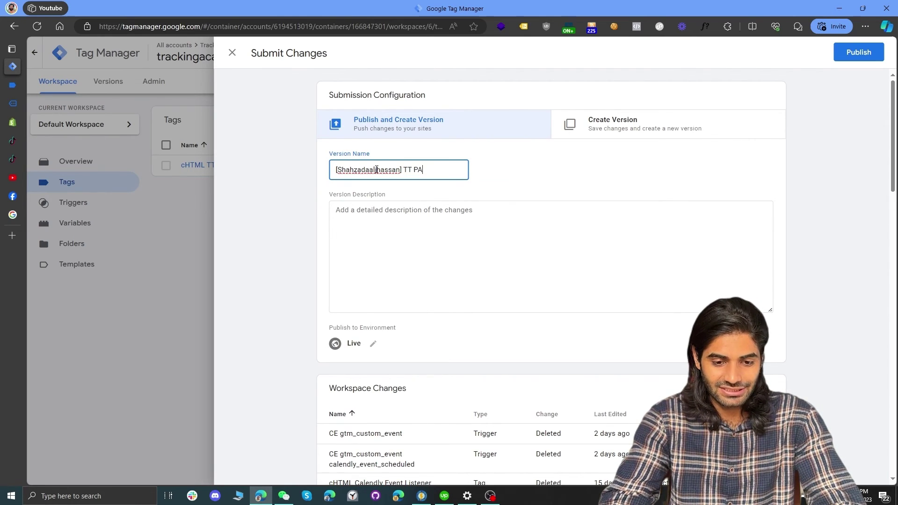
type("ge View events")
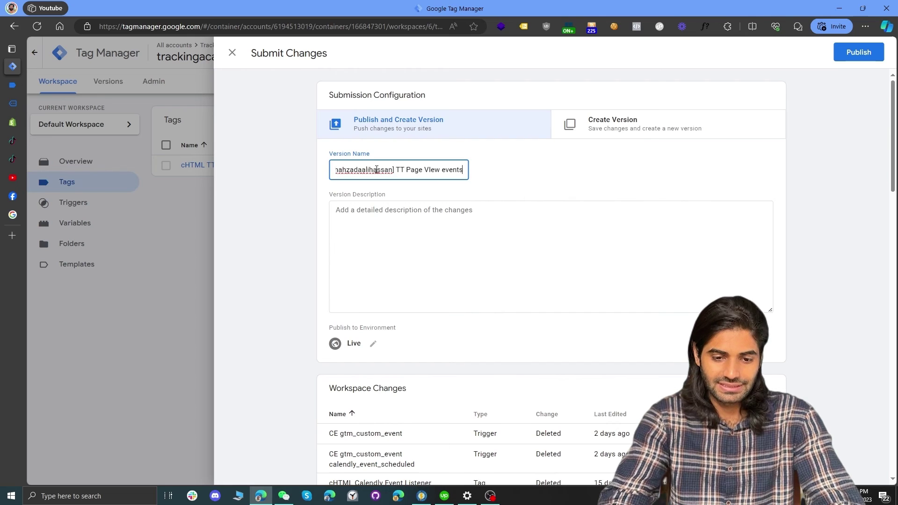
left_click(858, 53)
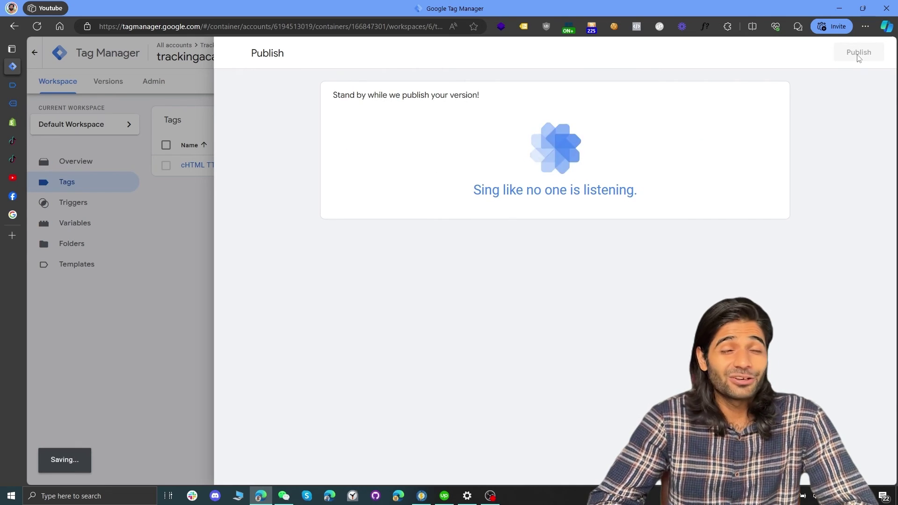